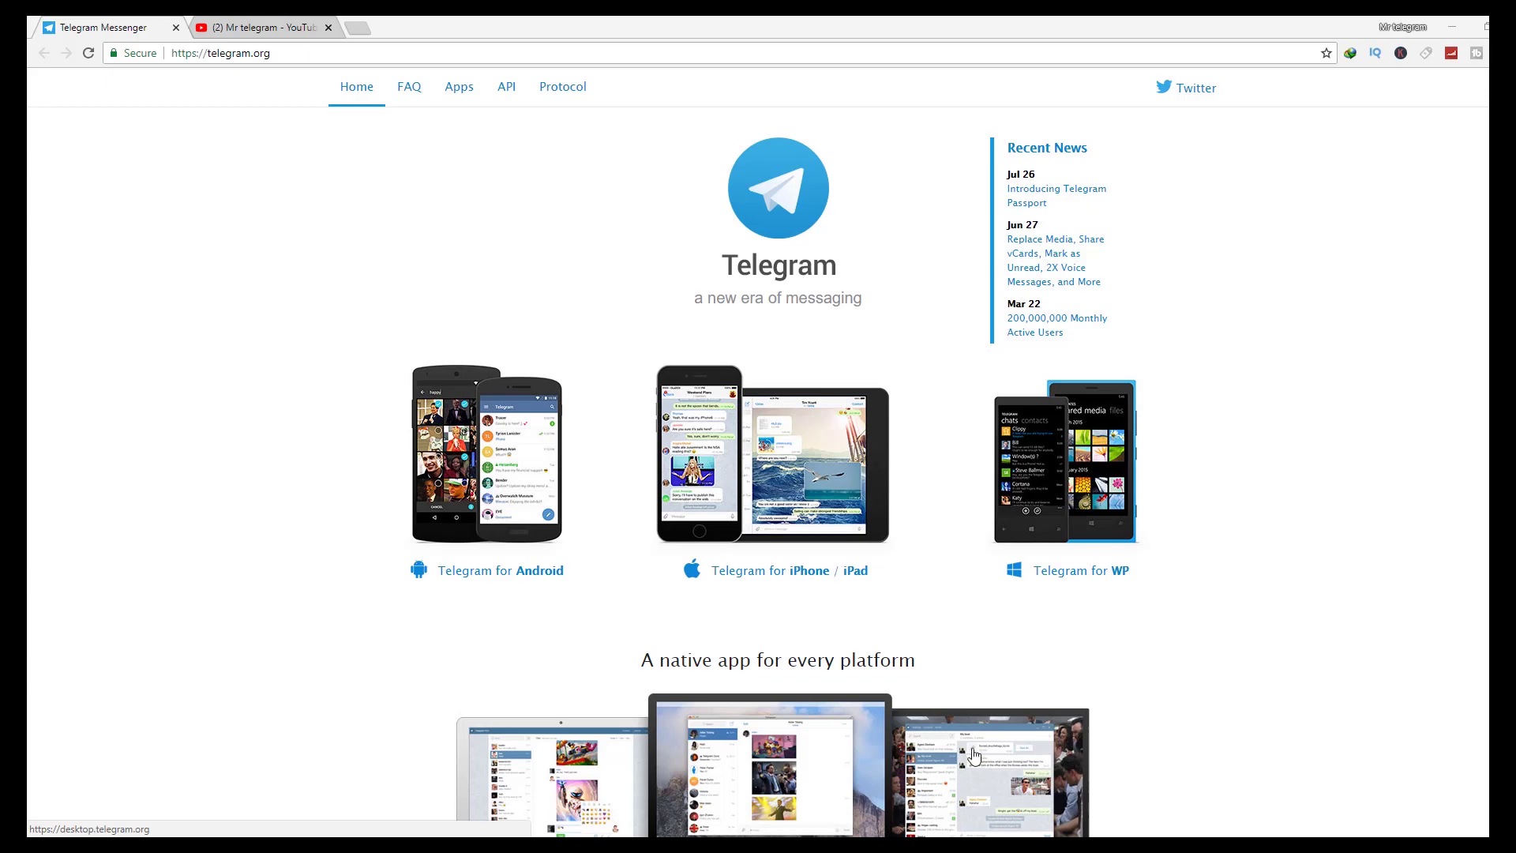
# Look over the Telegram home page's platform versions and feature sections
pyautogui.scroll(-6, 922, 565)
pyautogui.scroll(-12, 925, 565)
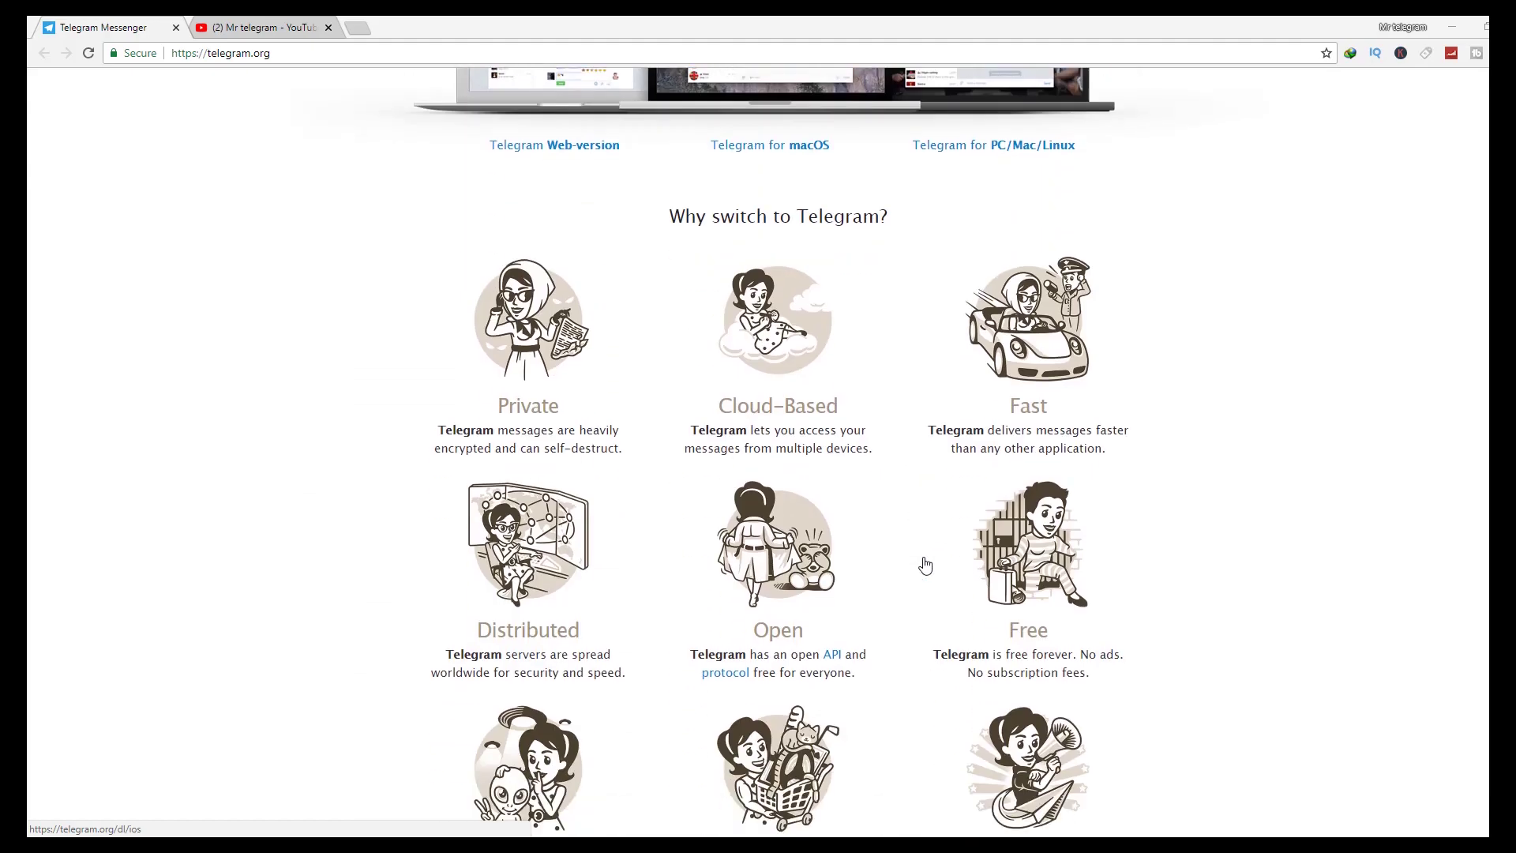
pyautogui.scroll(-2, 925, 565)
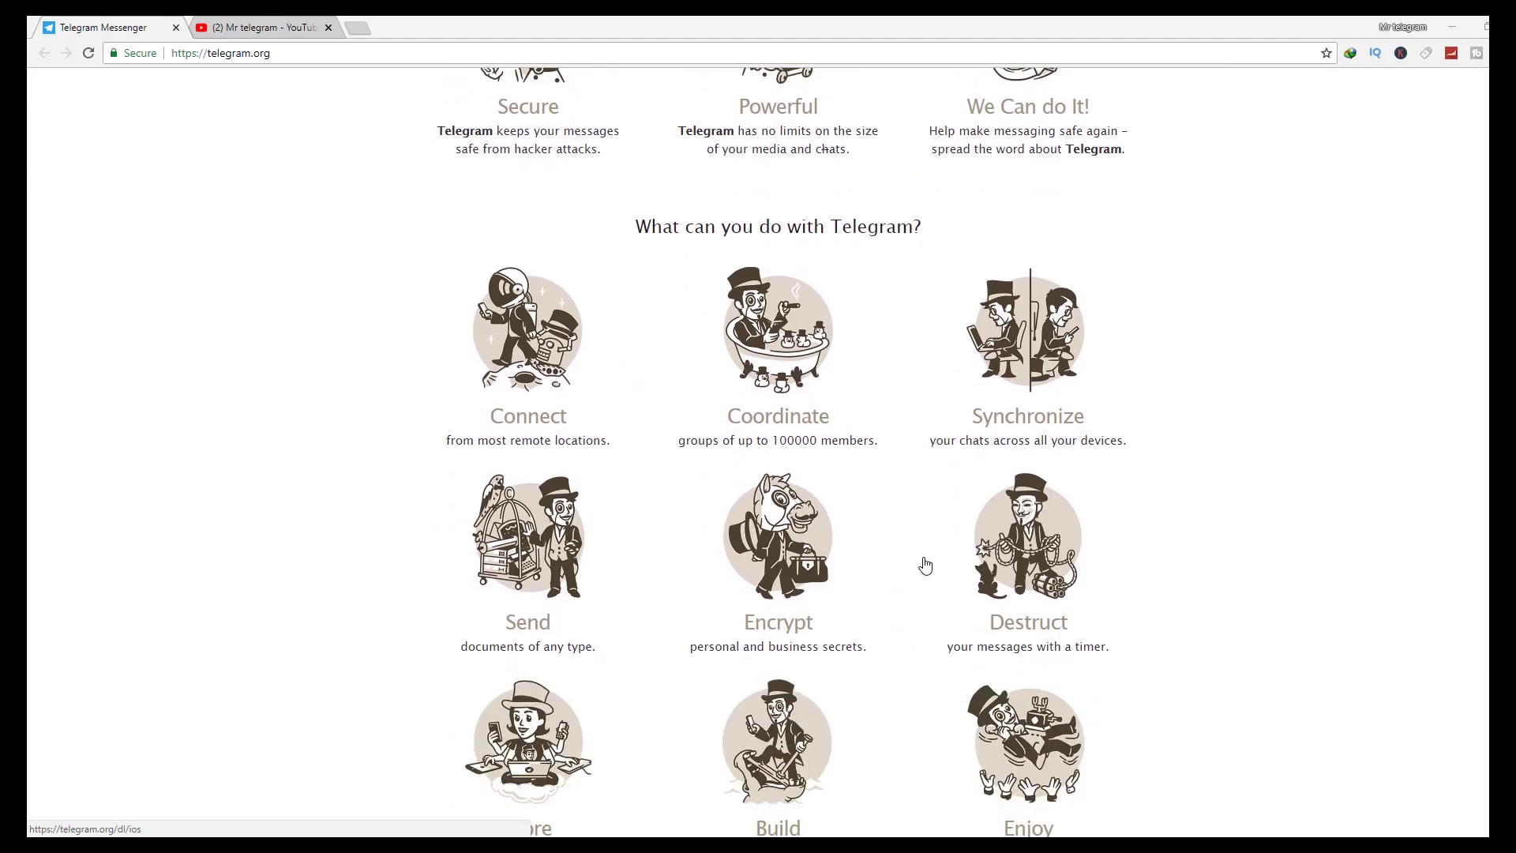
pyautogui.scroll(9, 928, 567)
pyautogui.scroll(11, 931, 570)
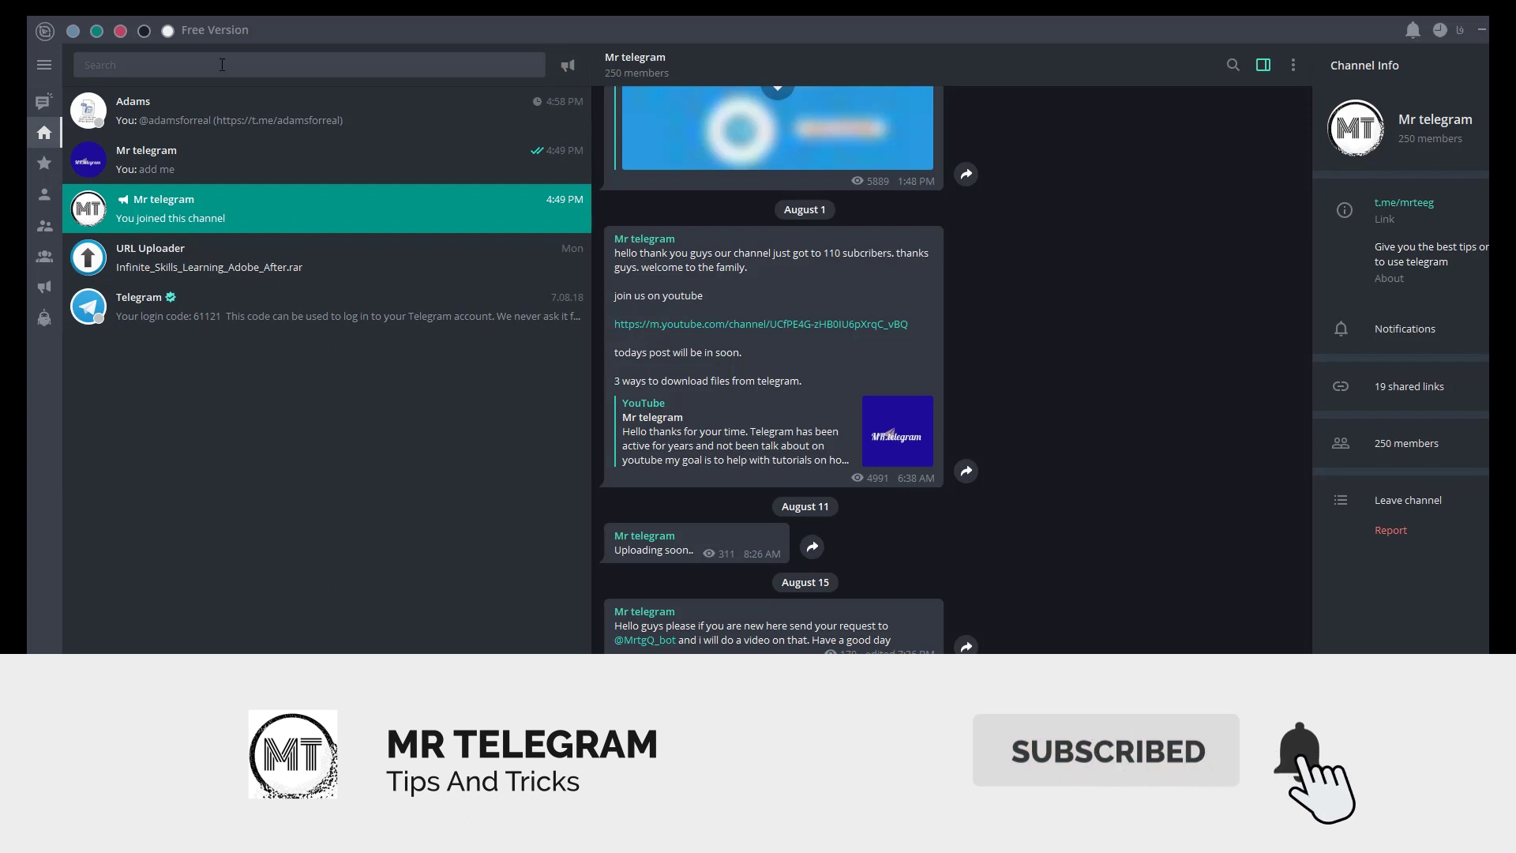
# Switch to iGram Desktop and search the chats for the Mr telegram channel
pyautogui.write('mr')
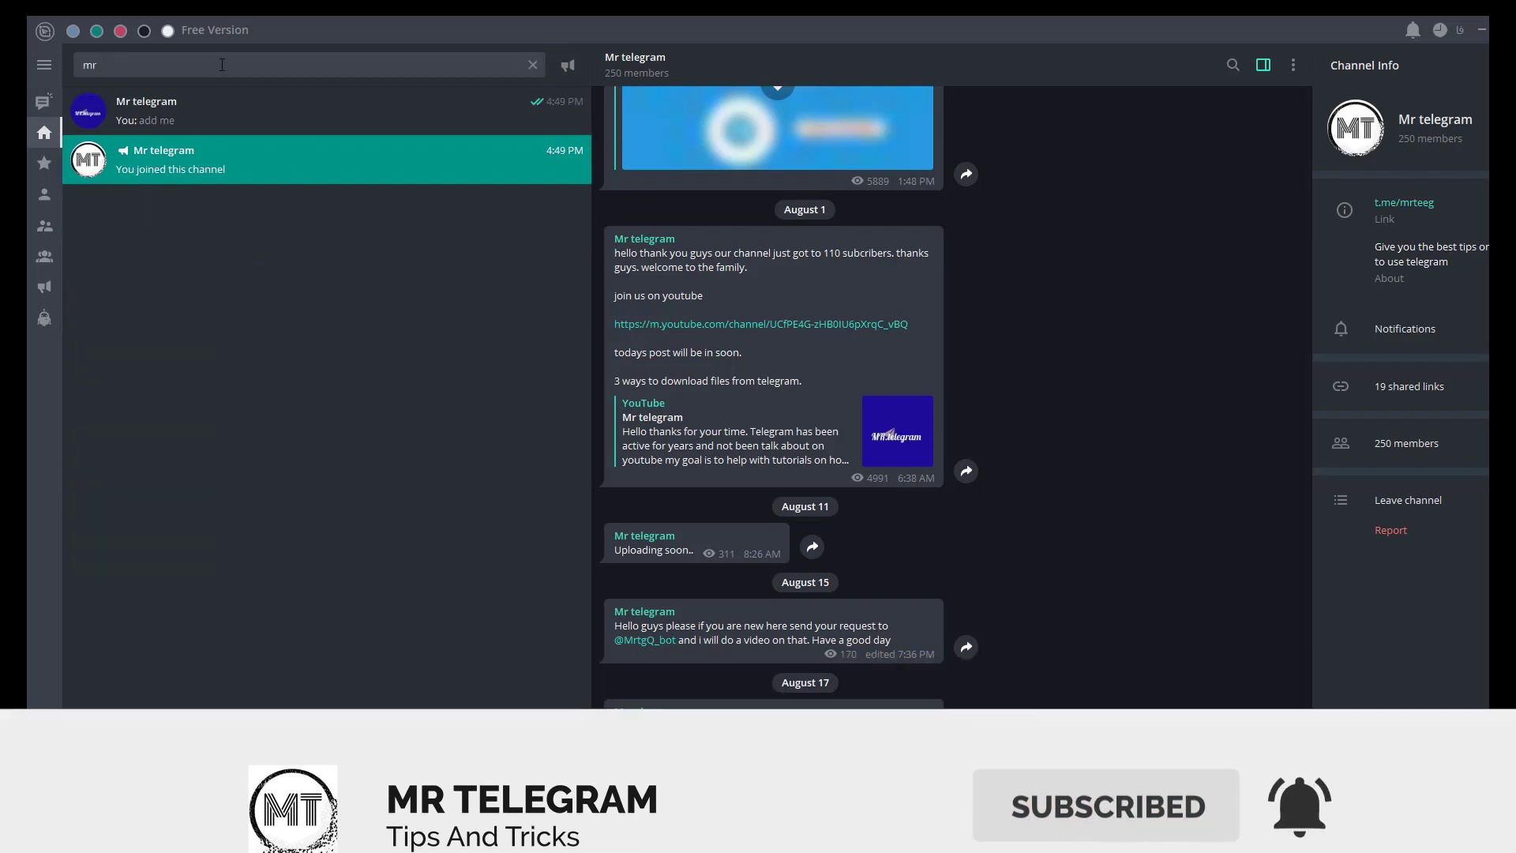
pyautogui.write(' teeng')
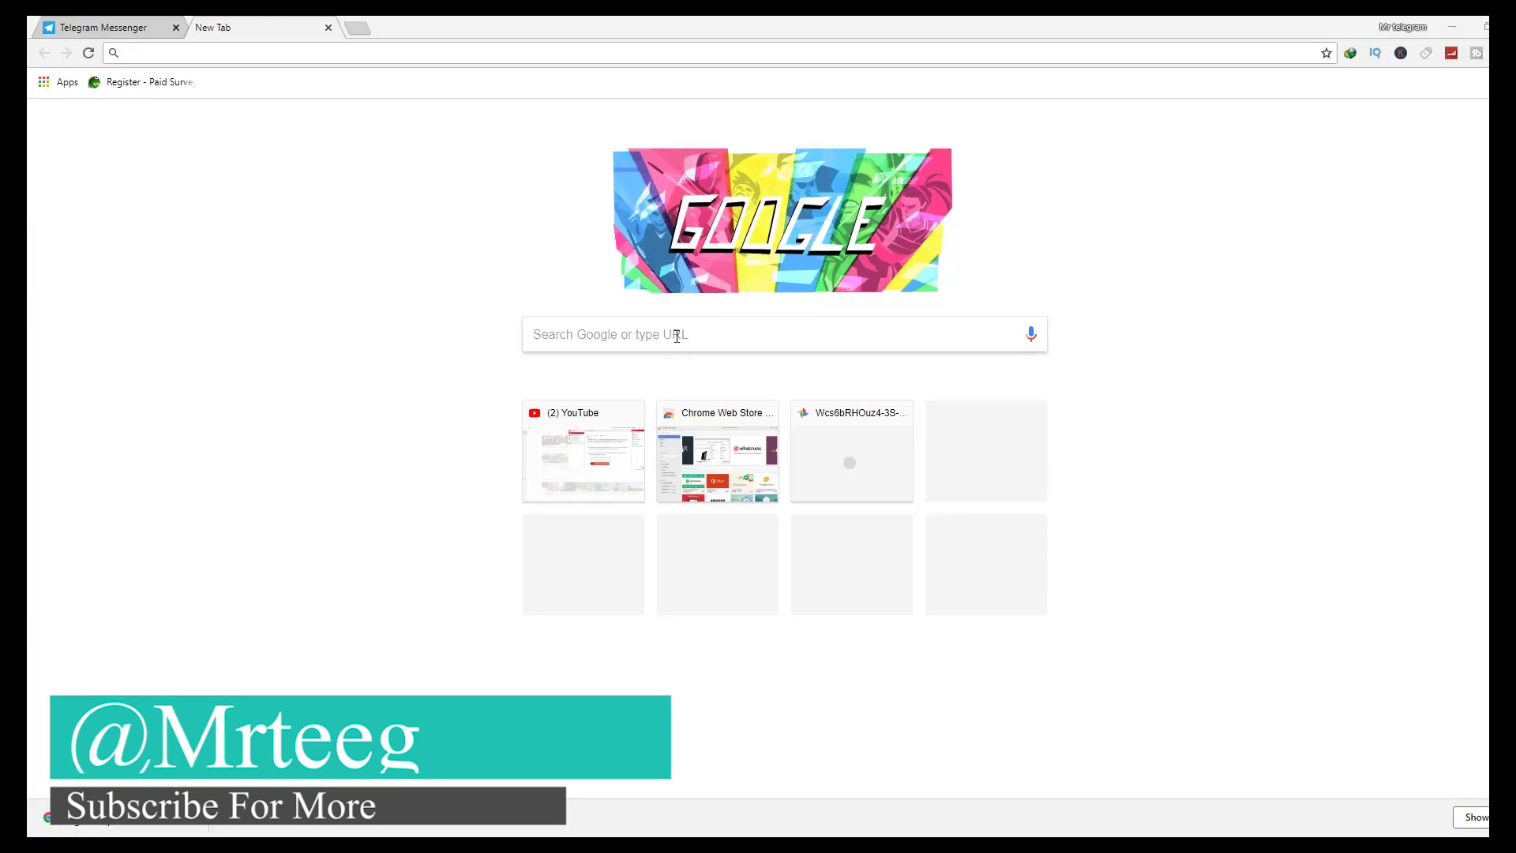
# In a new Chrome tab, load the telegram.org website
pyautogui.click(676, 336)
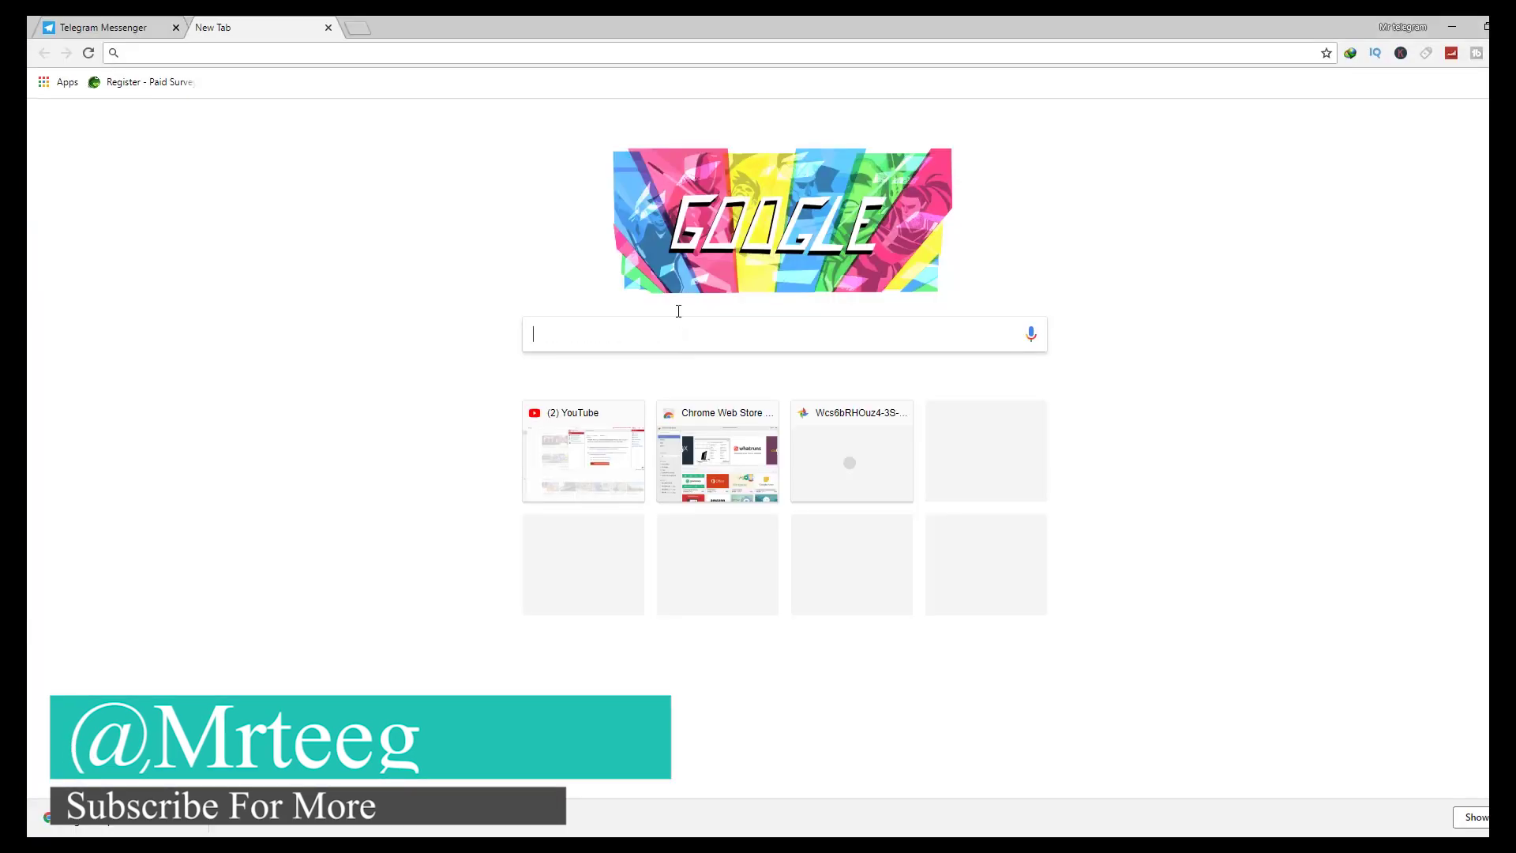
pyautogui.write('telegram')
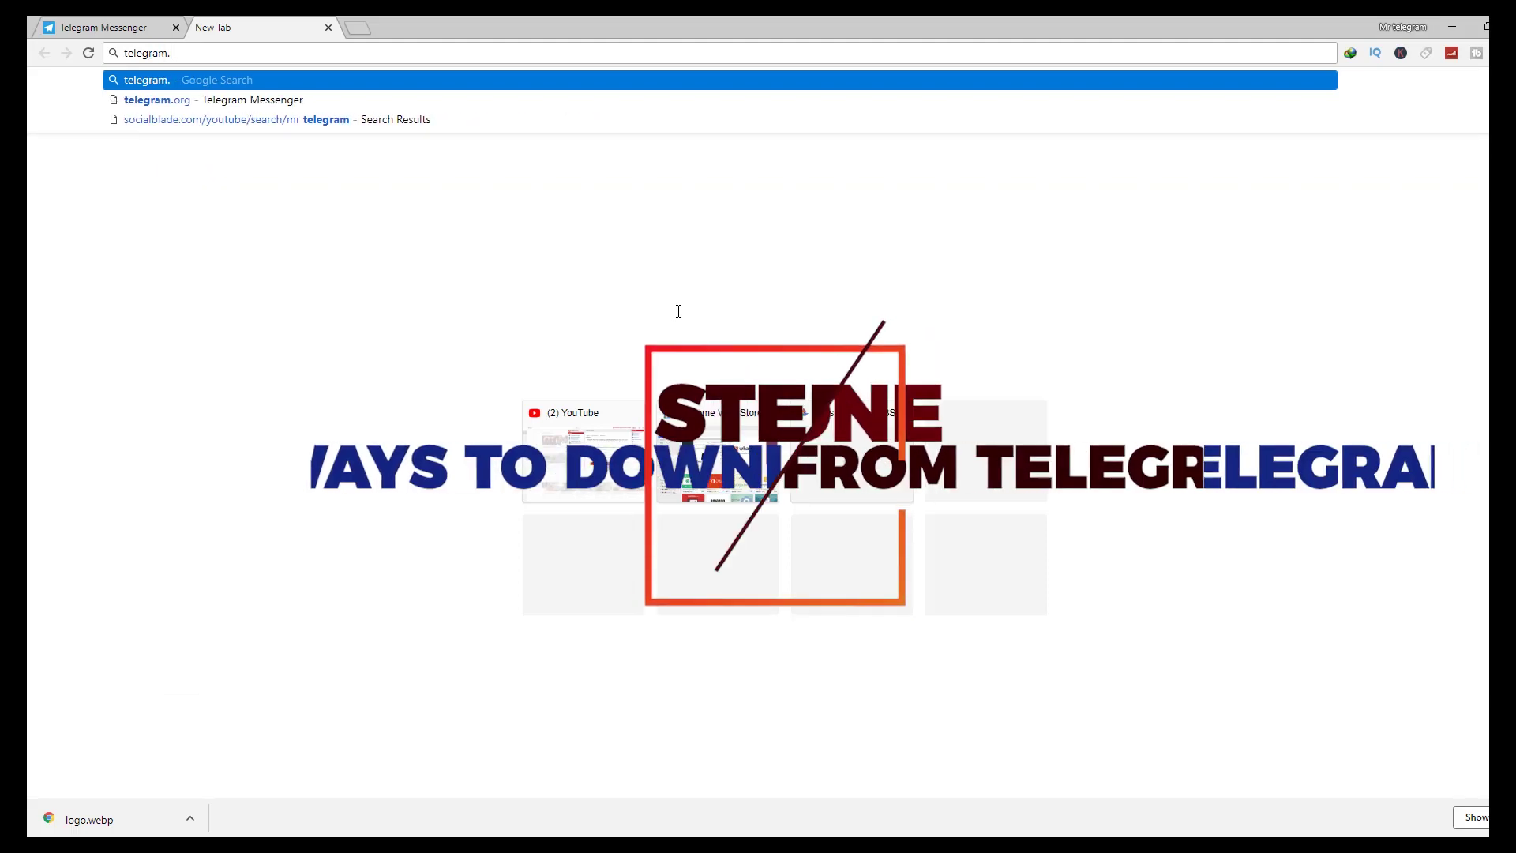
pyautogui.write('.org')
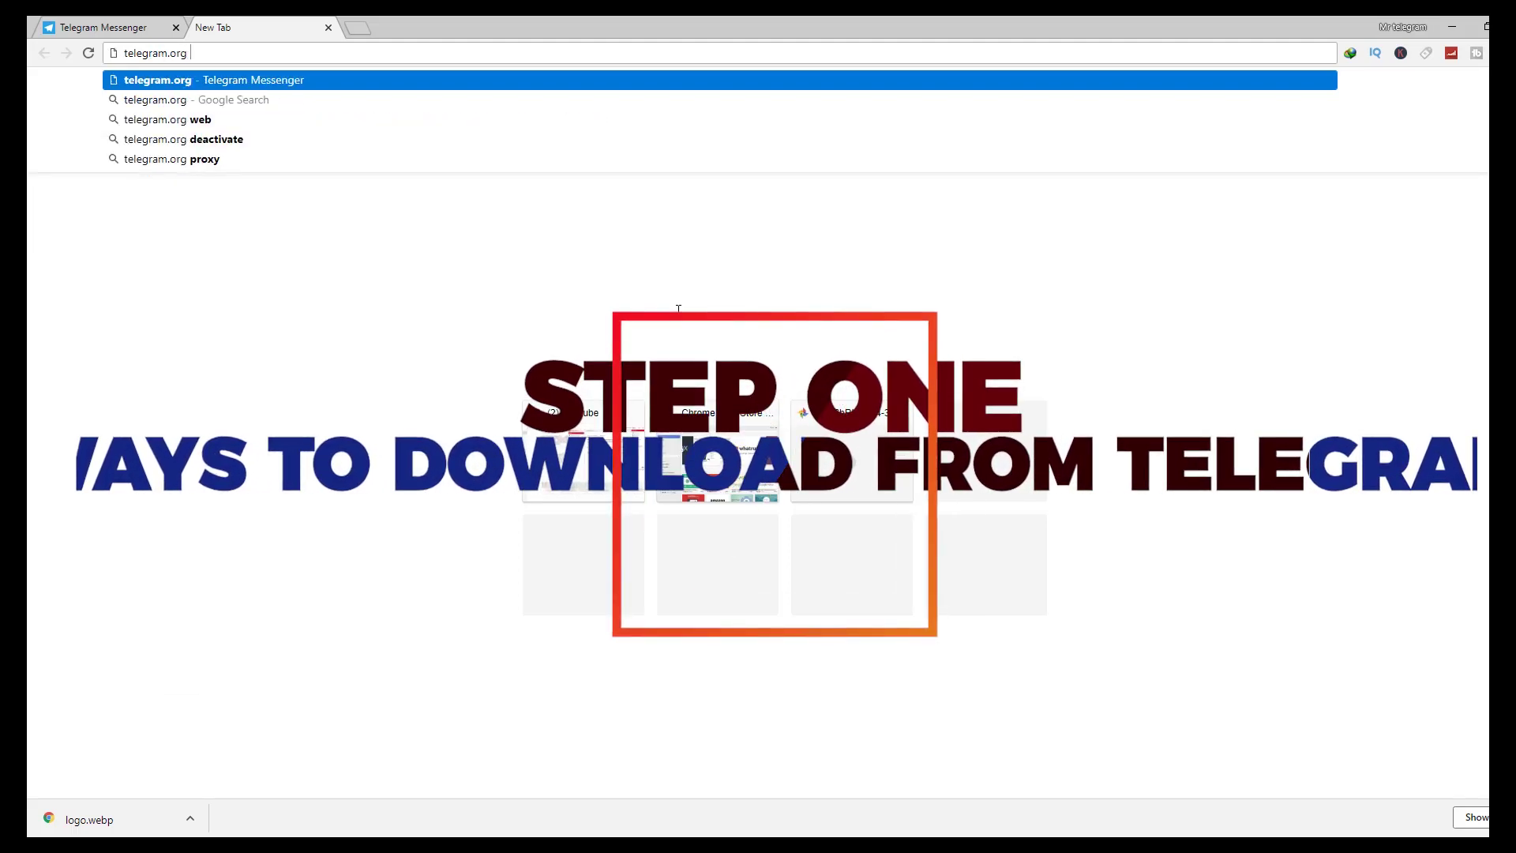
pyautogui.press('Return')
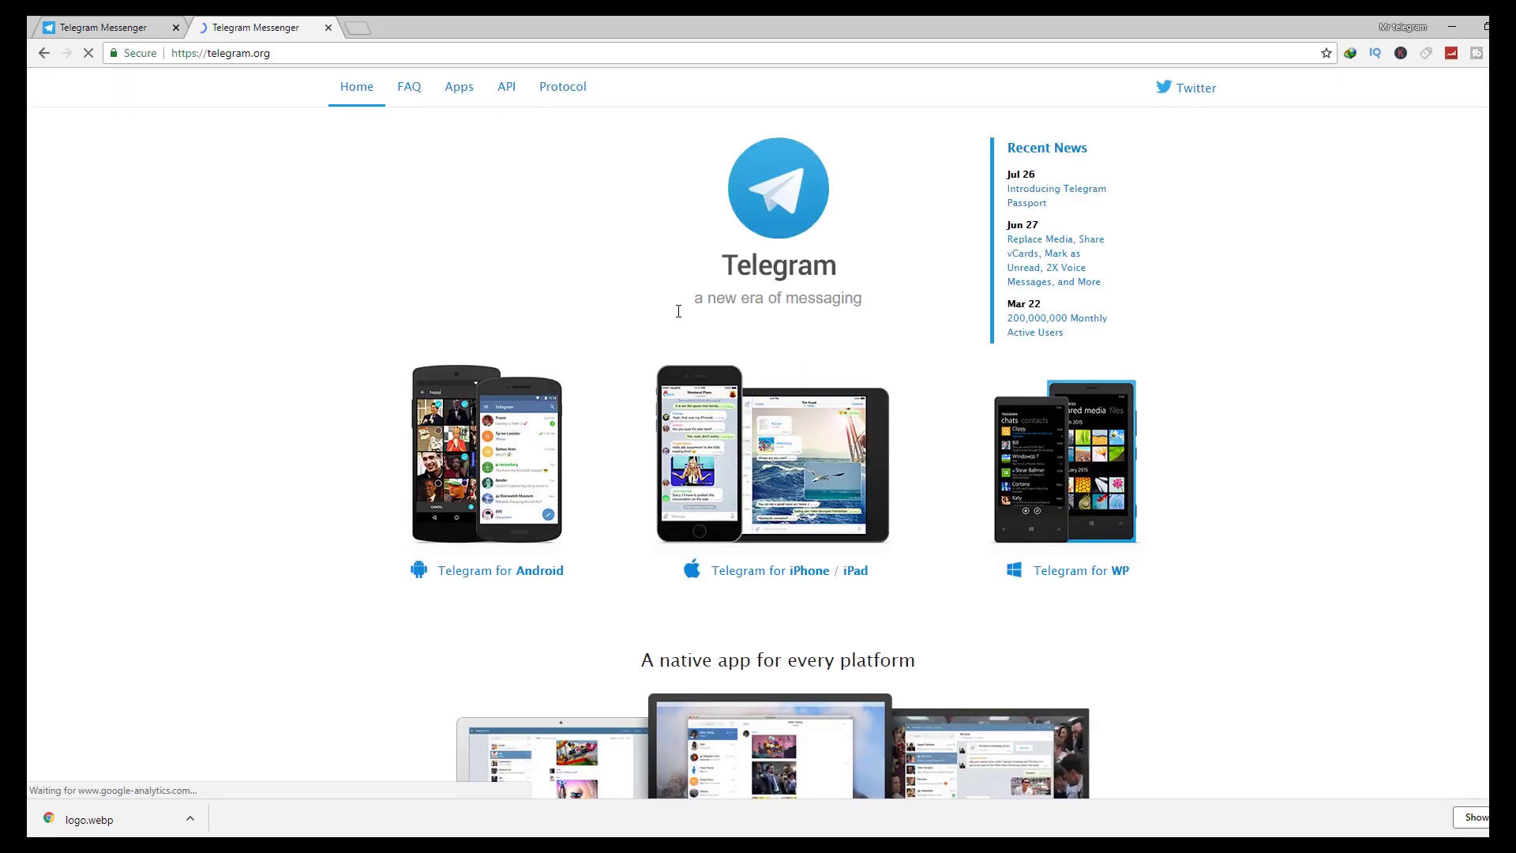
# Open the Telegram Web-version, dismiss the browser's download bar and go to the country choice of the sign-in form
pyautogui.scroll(-4, 681, 315)
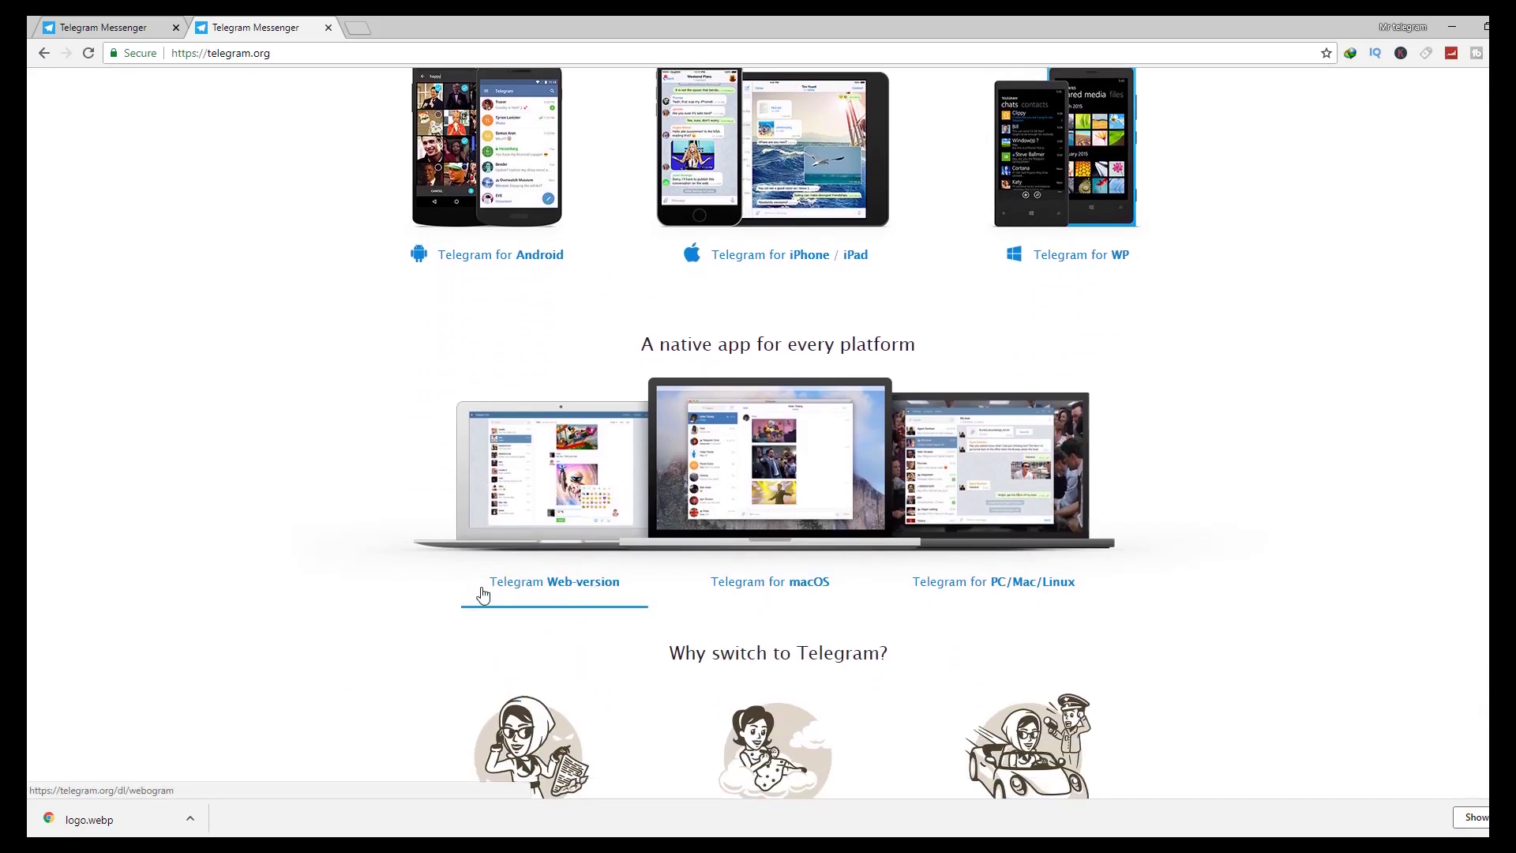
pyautogui.click(576, 589)
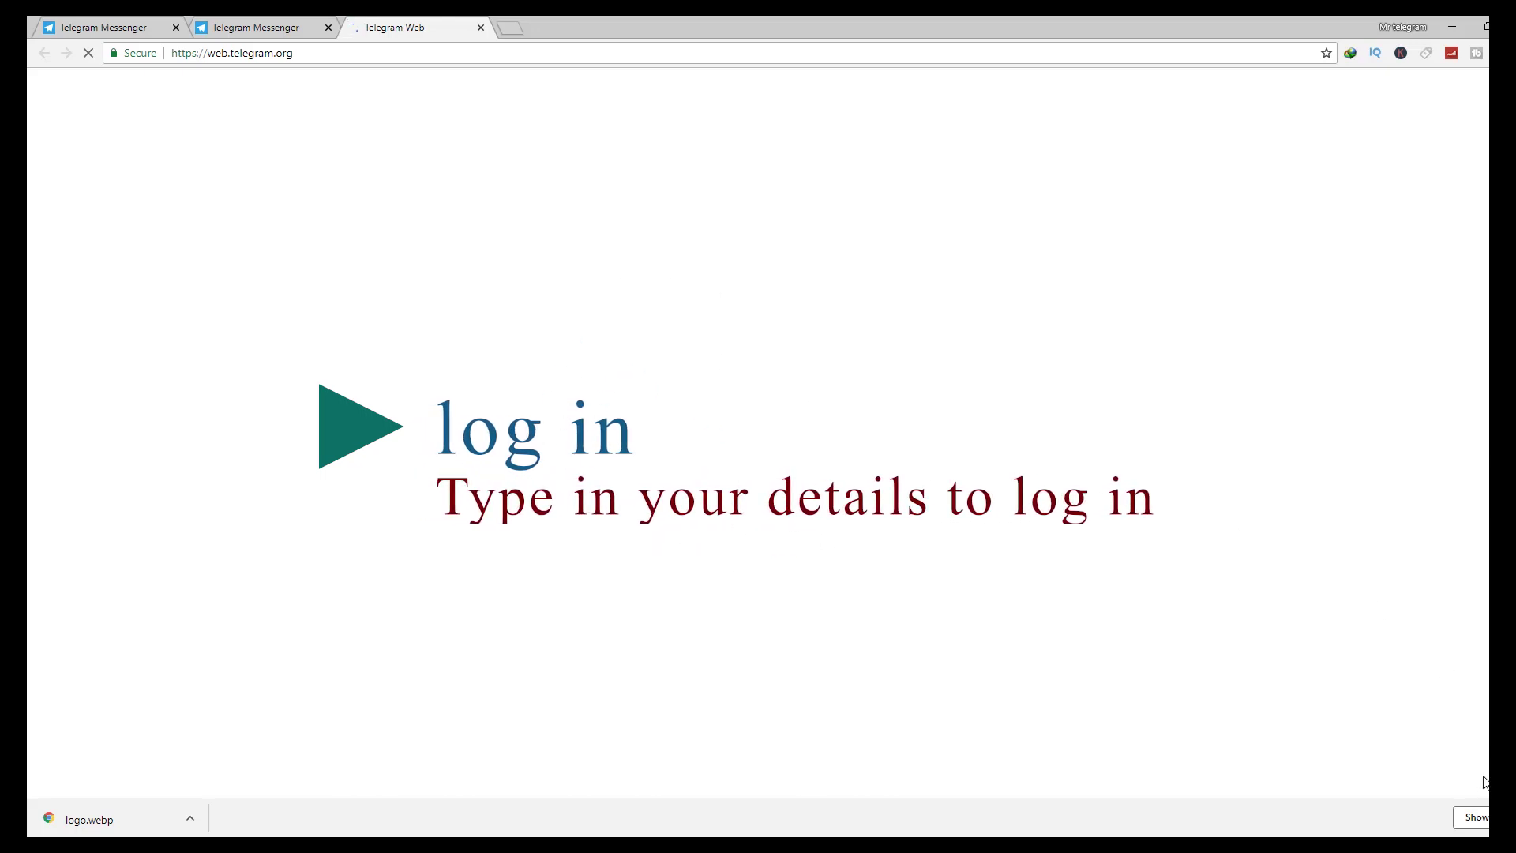
pyautogui.click(1484, 818)
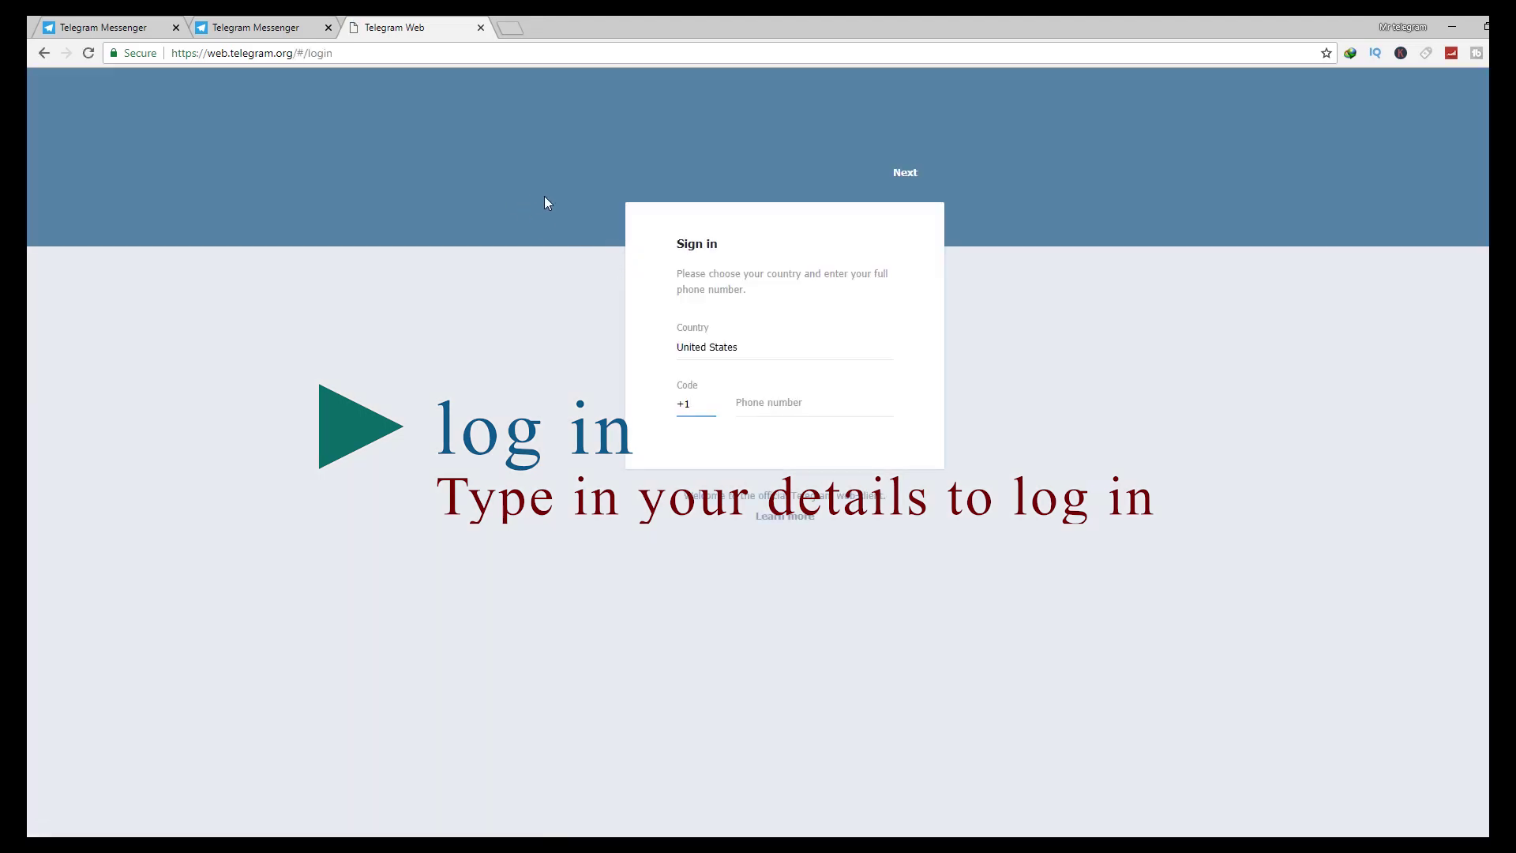
pyautogui.click(698, 352)
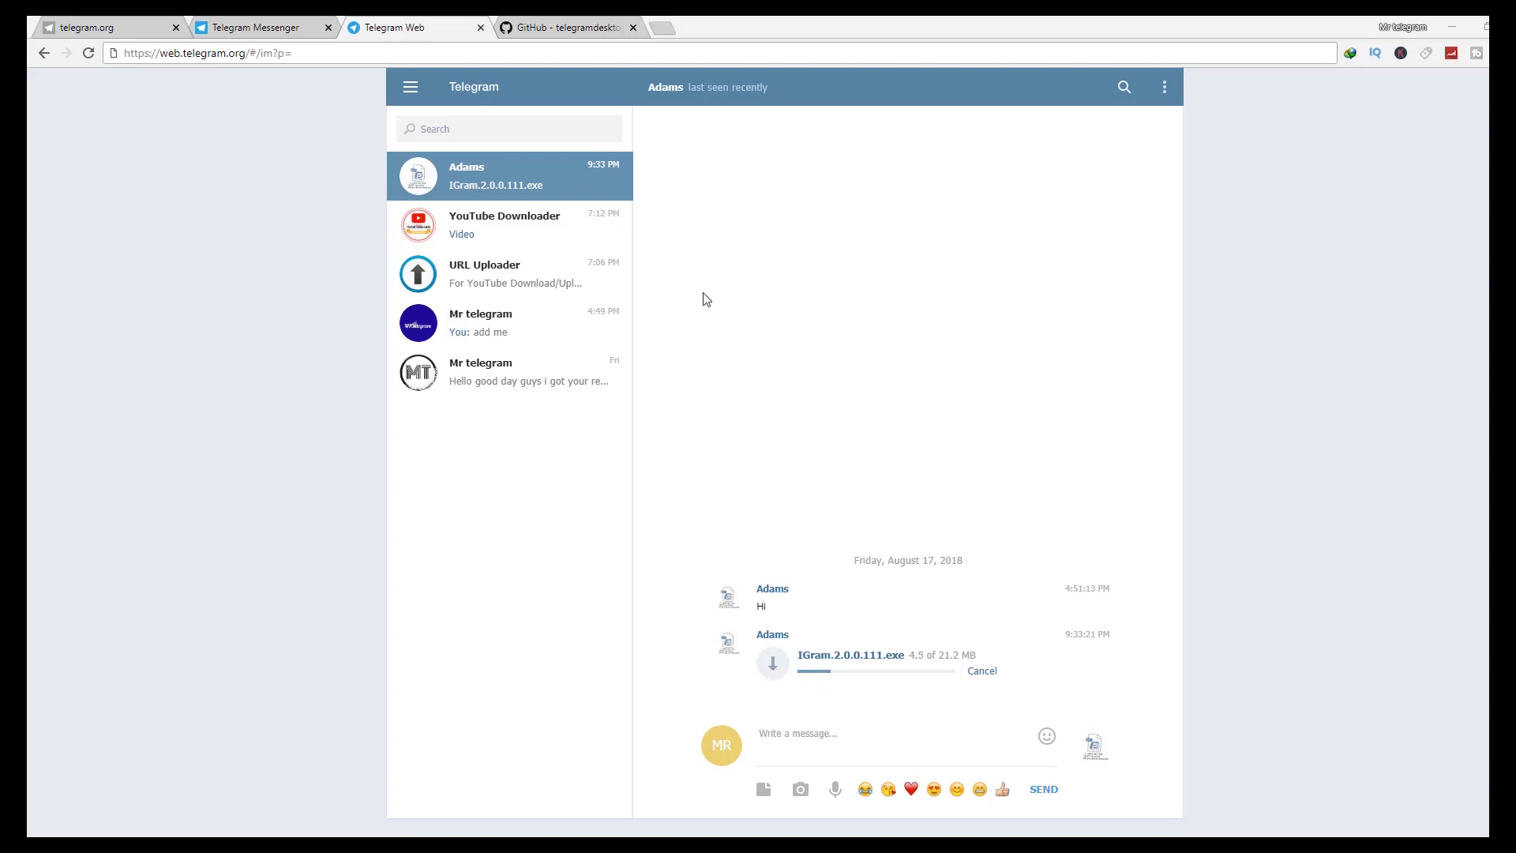
# Save IGram.2.0.0.111.exe from the chat and show the Downloads folder with its window moved clear of the message
pyautogui.click(772, 667)
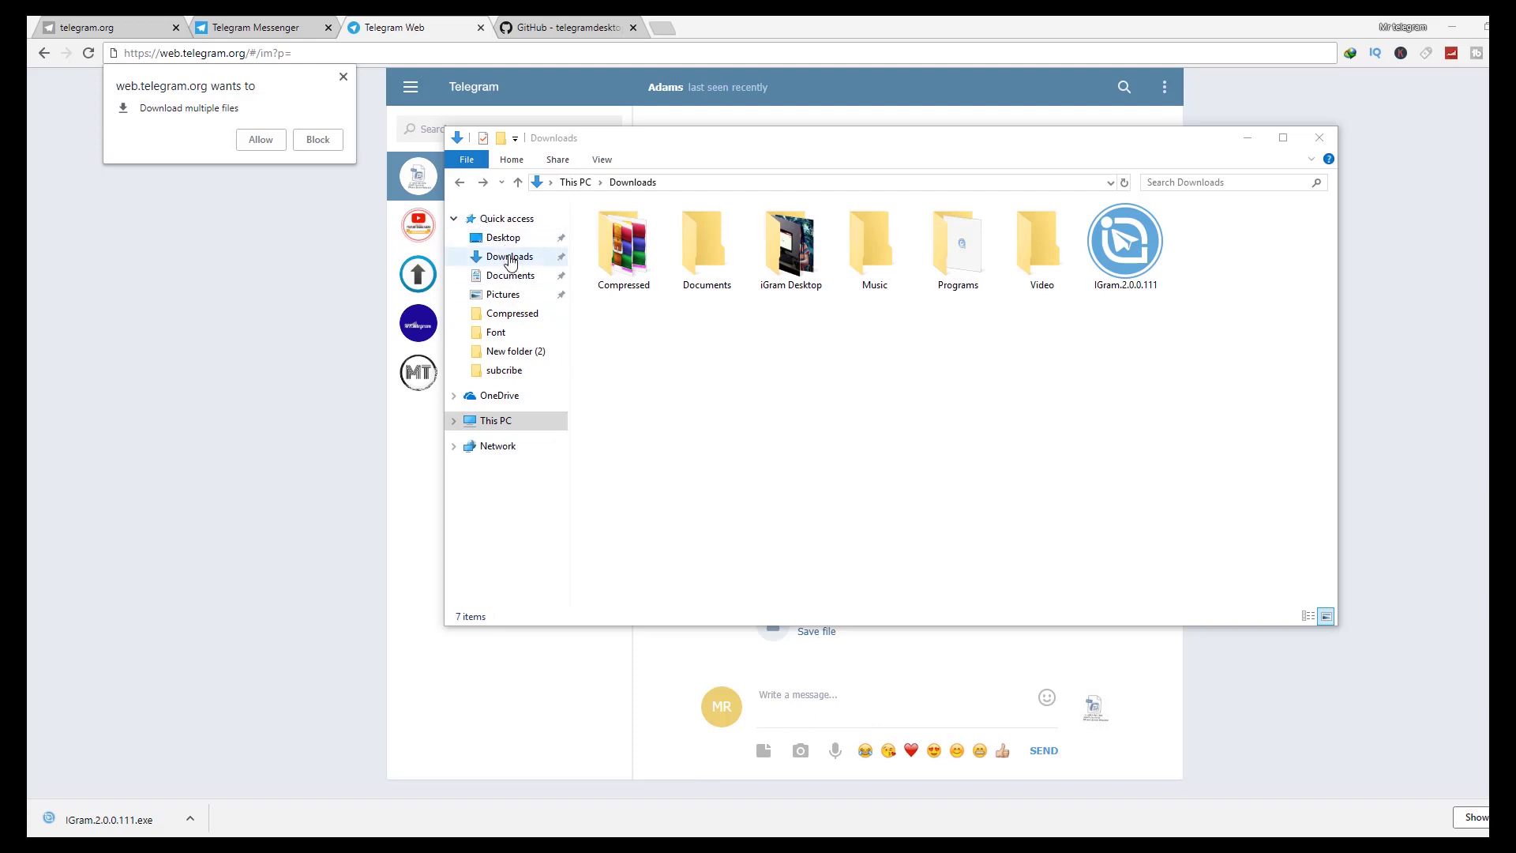
pyautogui.click(531, 261)
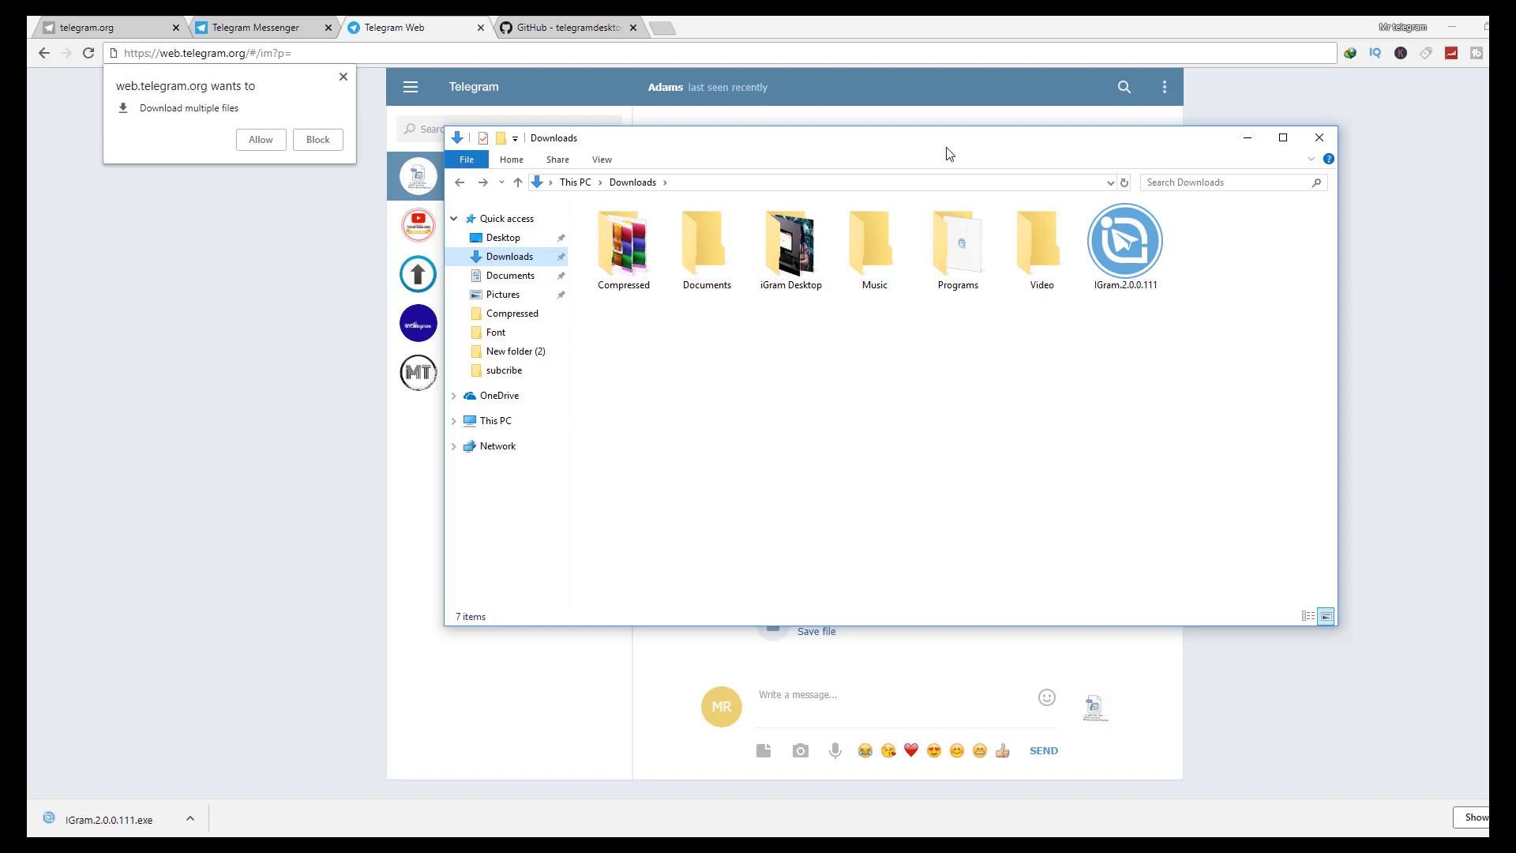
pyautogui.moveTo(946, 147); pyautogui.dragTo(673, 69)
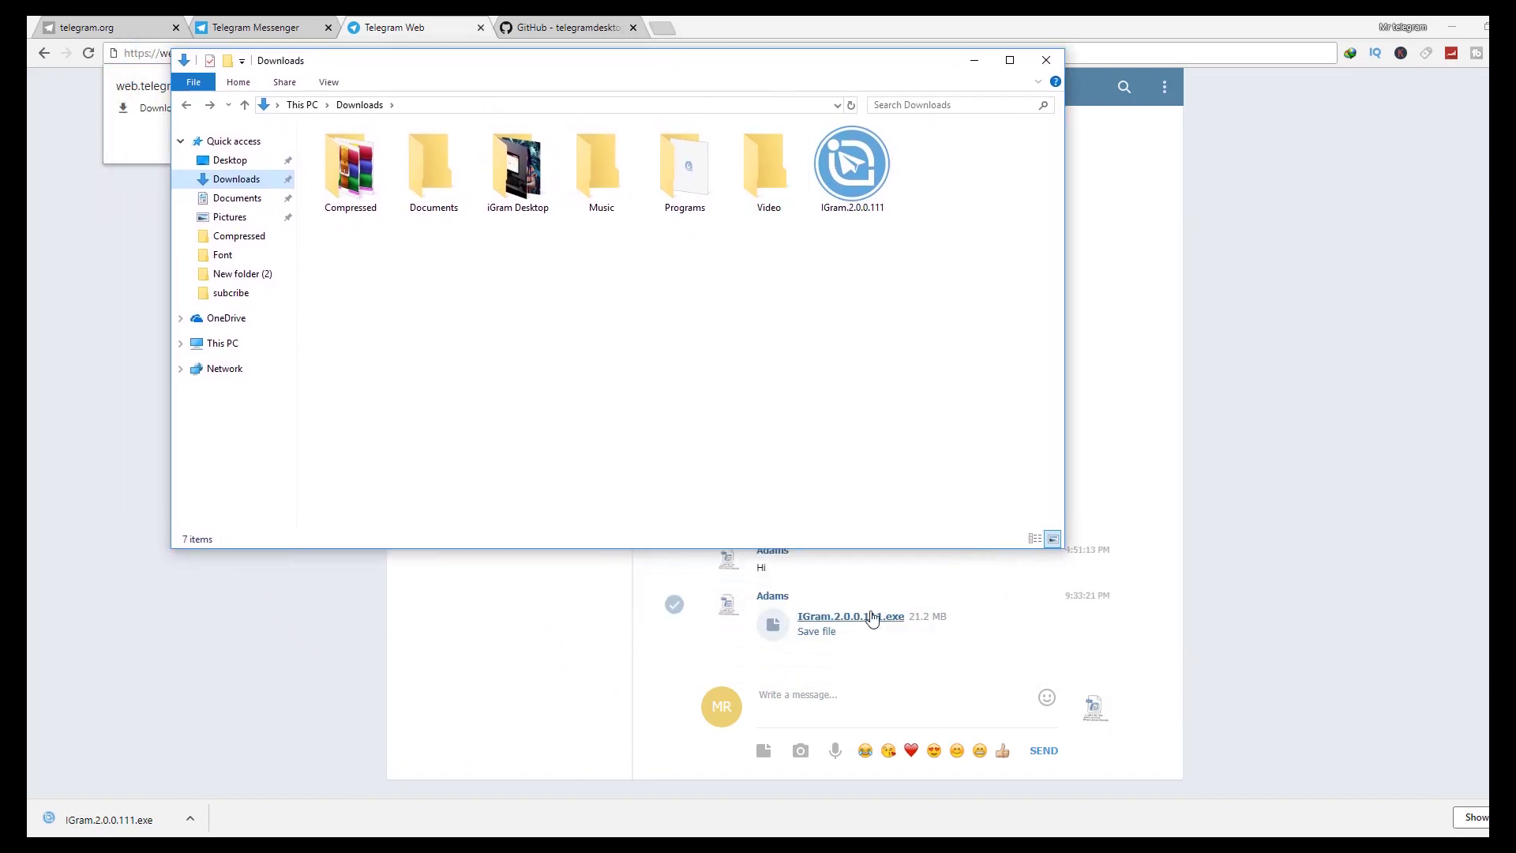
pyautogui.click(772, 628)
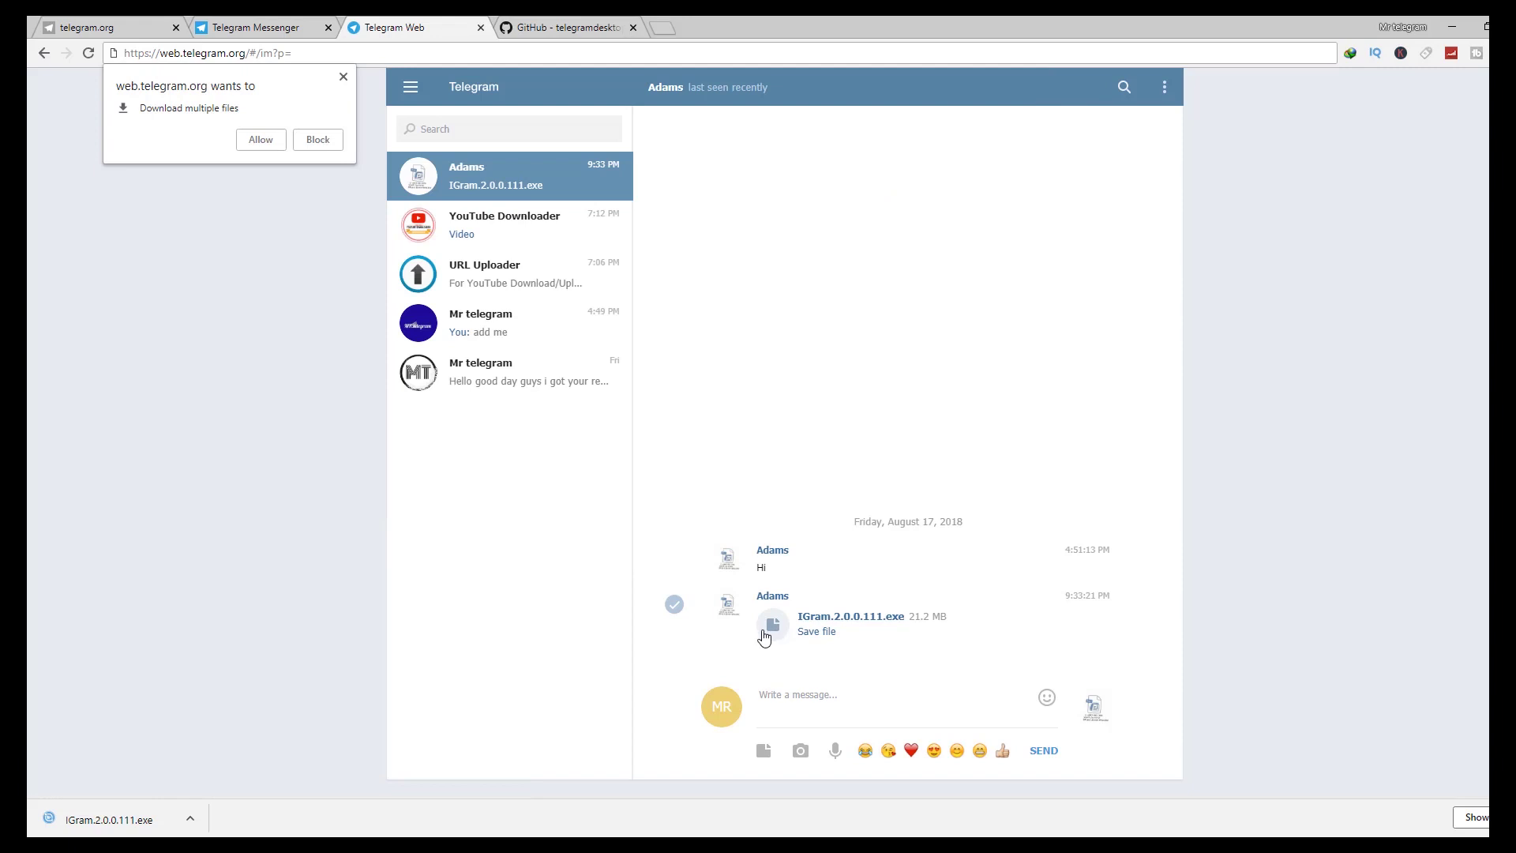
pyautogui.rightClick(765, 634)
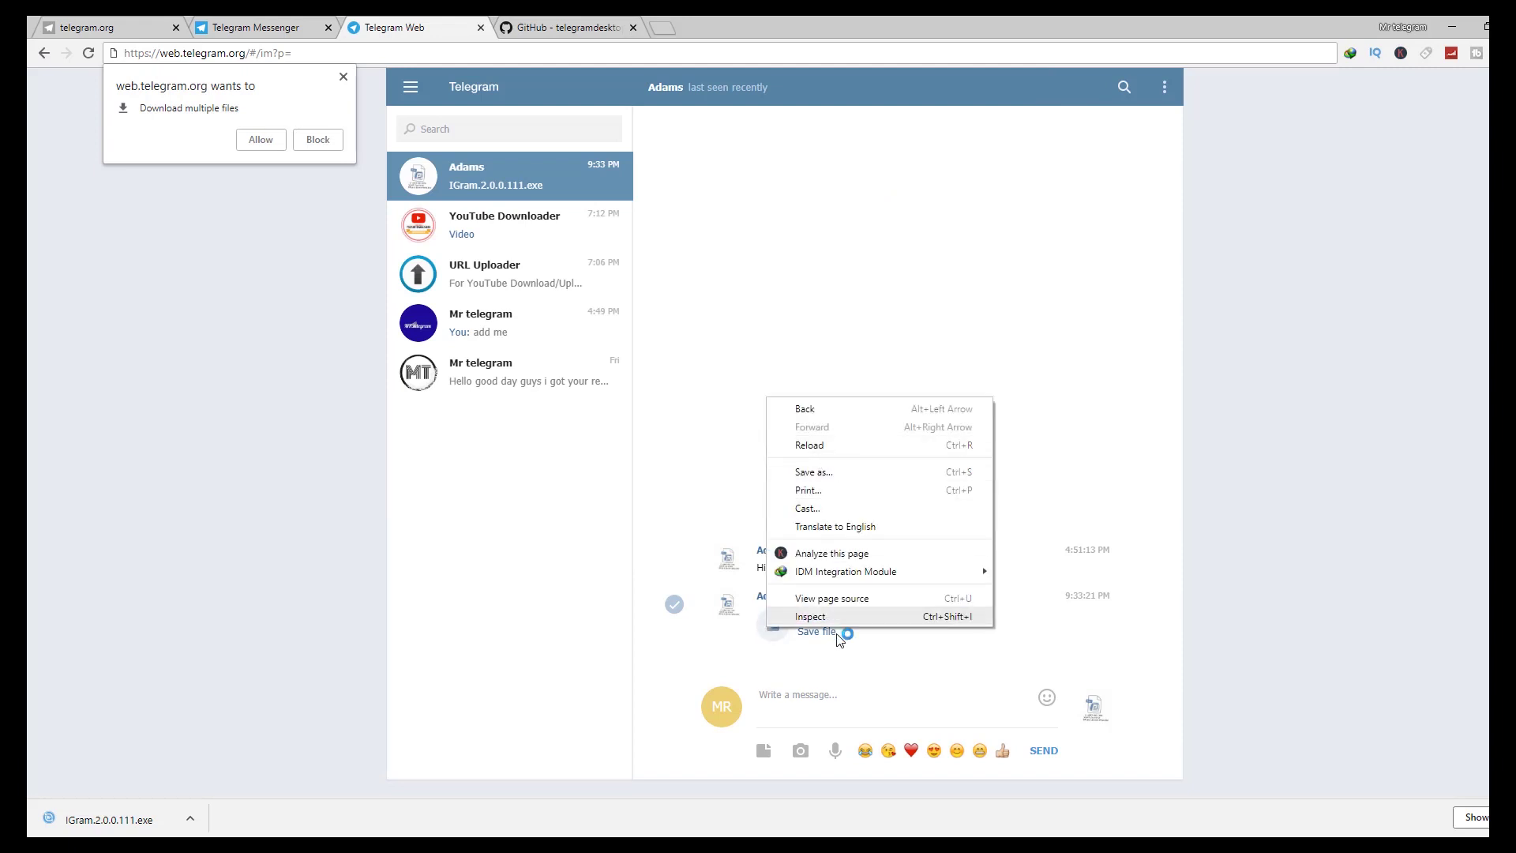
pyautogui.click(882, 677)
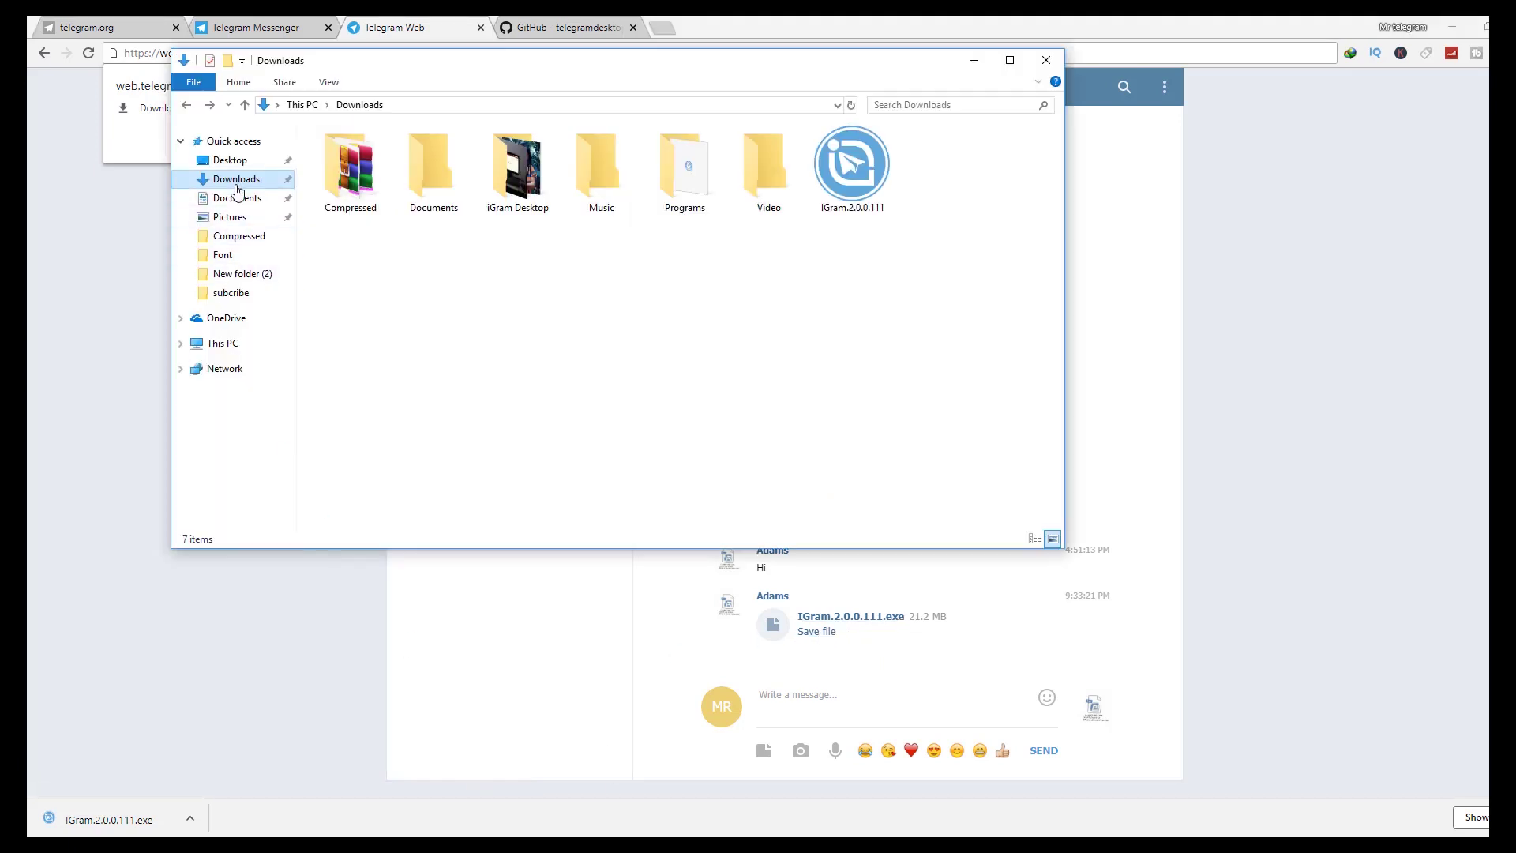
# Check the saved IGram.2.0.0.111 file in the Downloads folder
pyautogui.moveTo(784, 243); pyautogui.dragTo(924, 159)
pyautogui.click(694, 411)
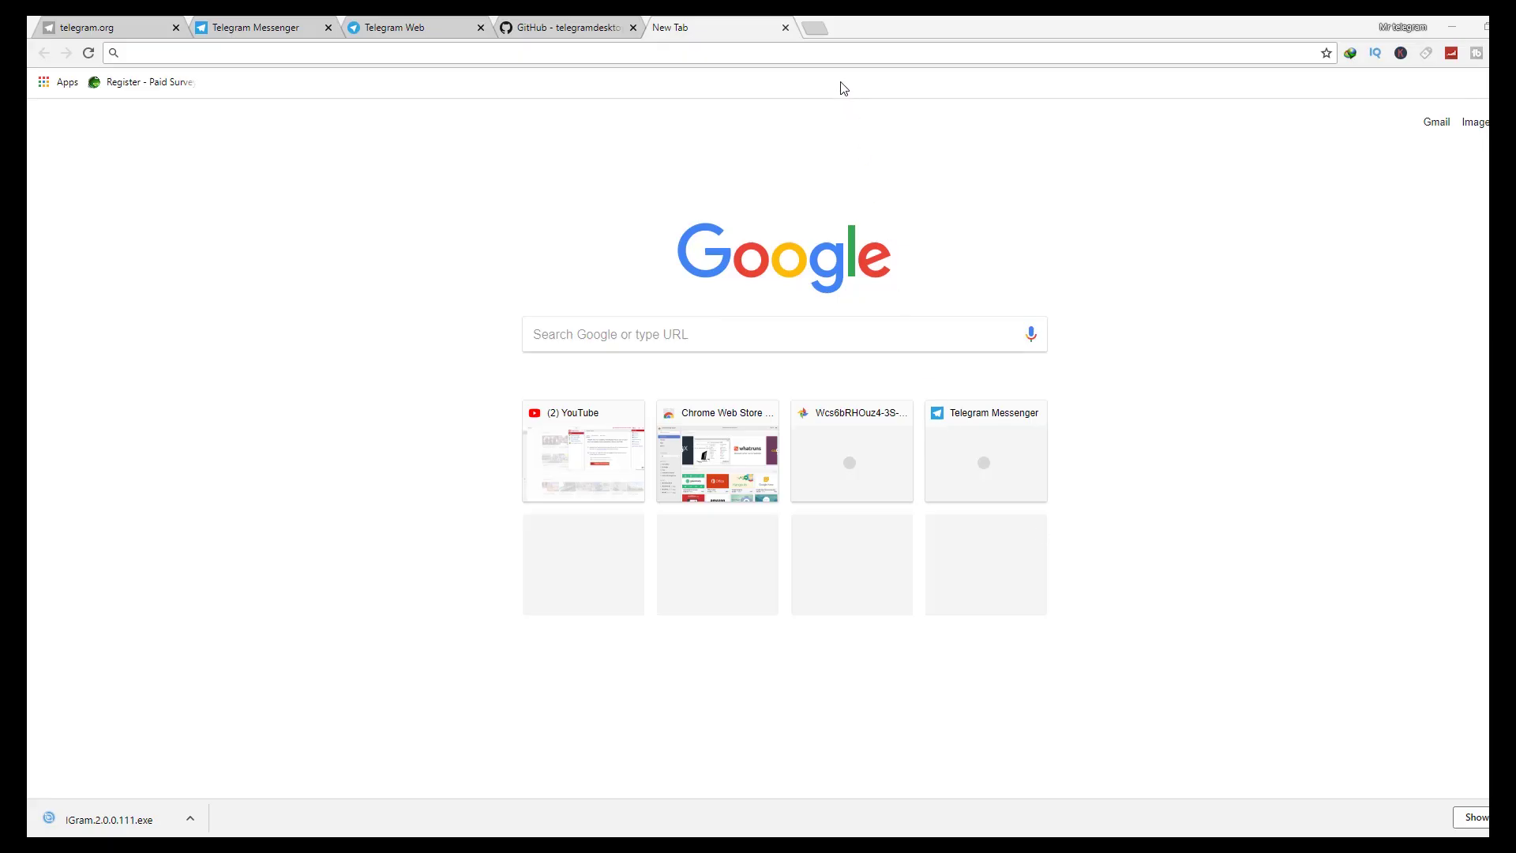
# Open the i-gram.org website in the new browser tab
pyautogui.click(823, 55)
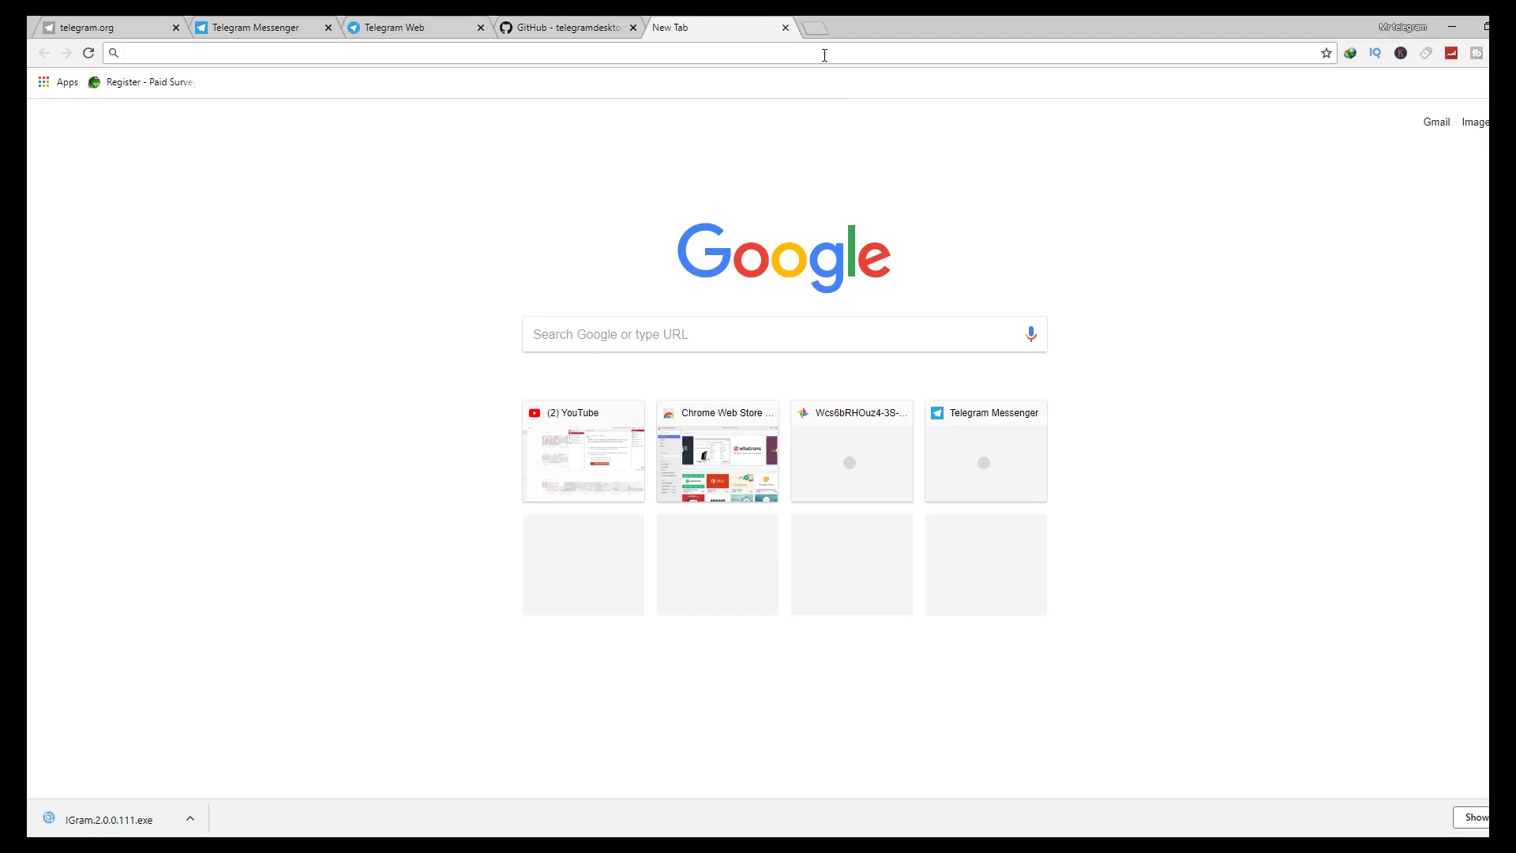
pyautogui.write('i-')
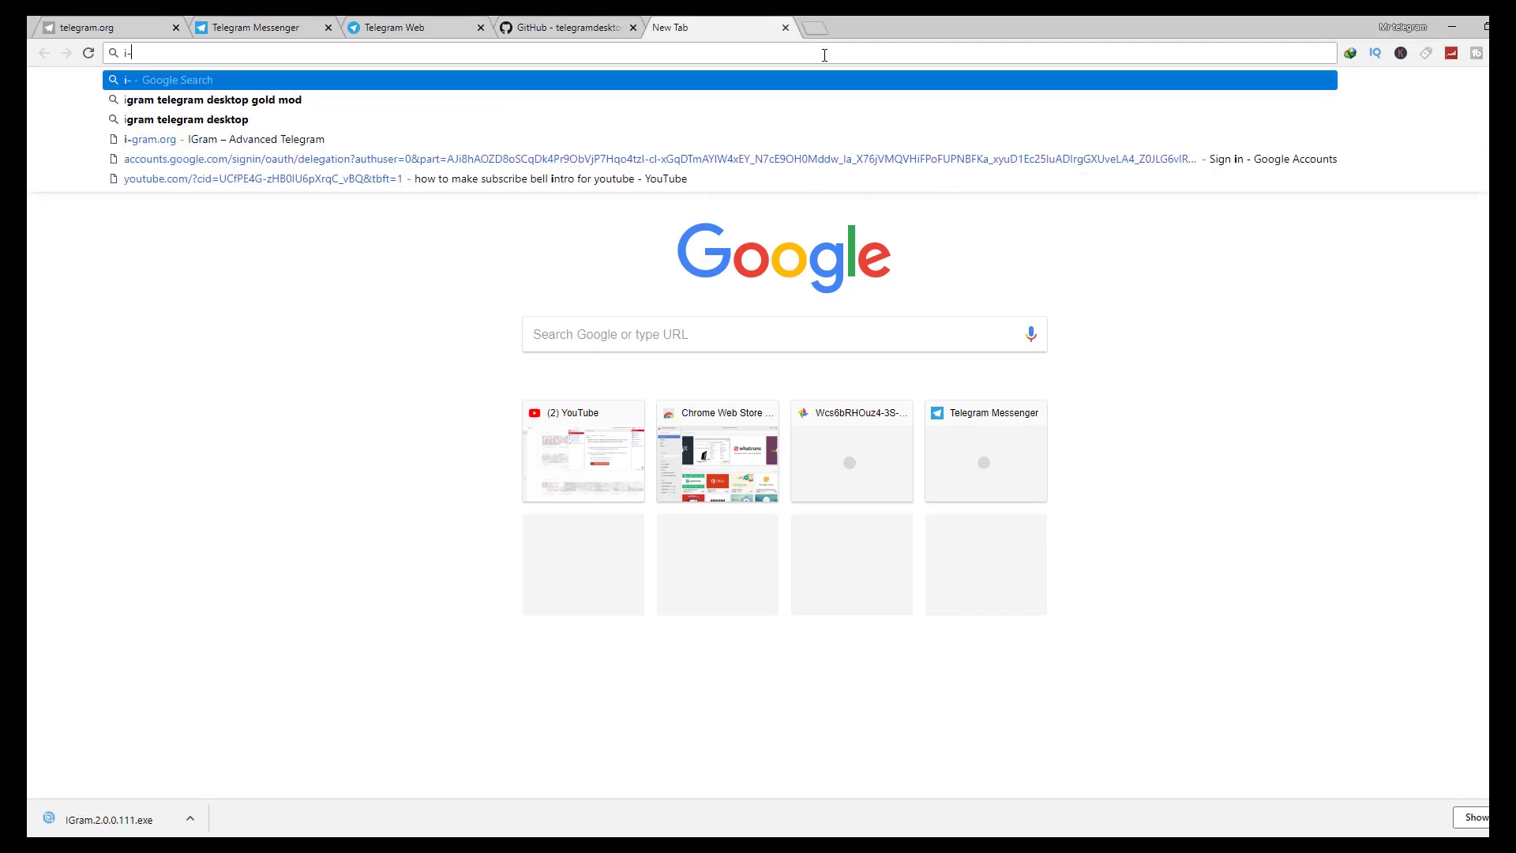
pyautogui.write('gra')
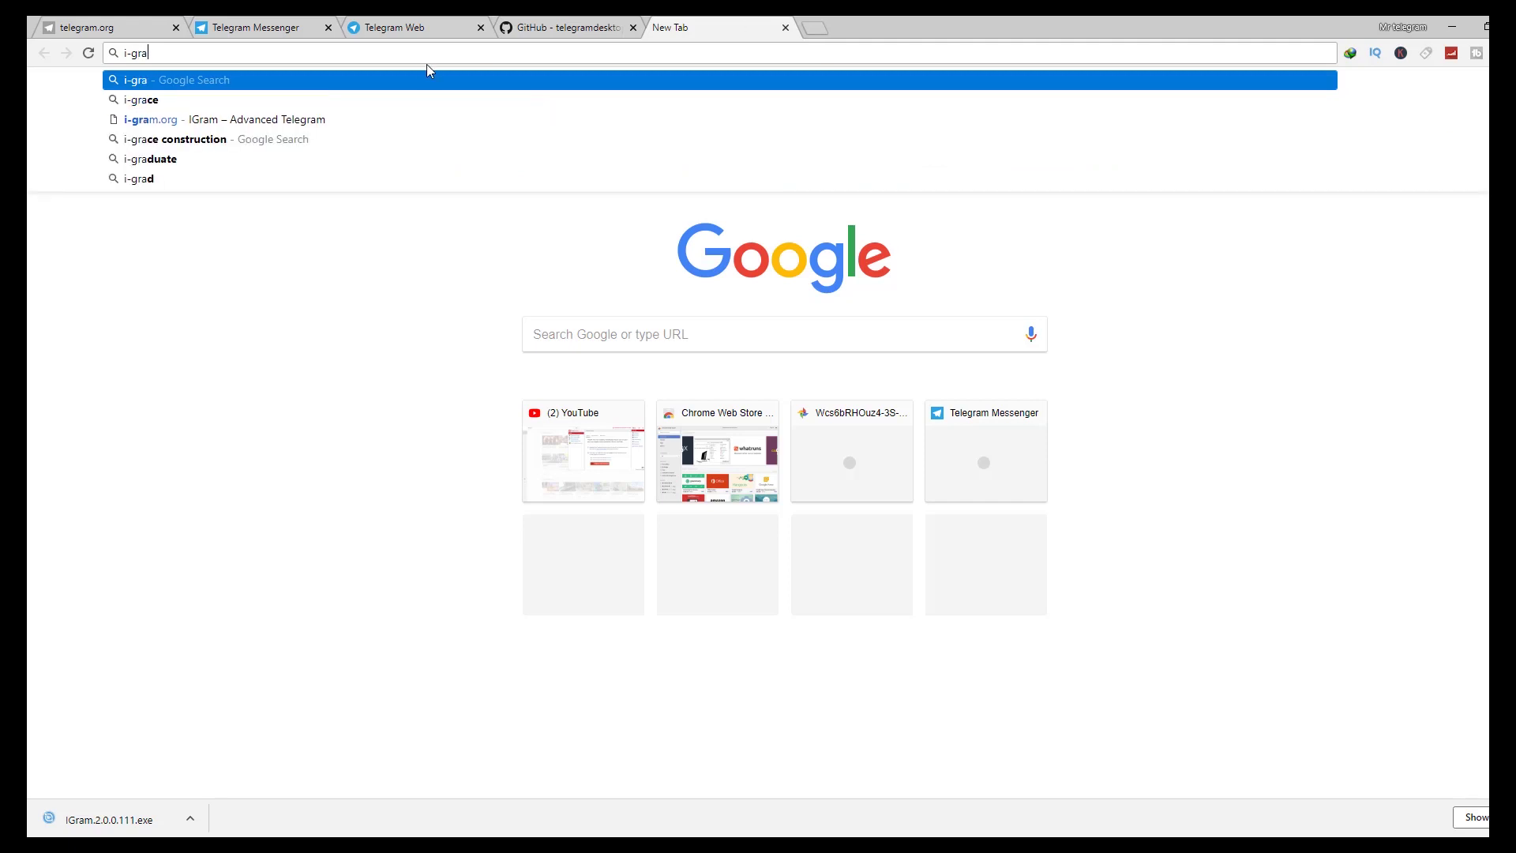
pyautogui.click(272, 121)
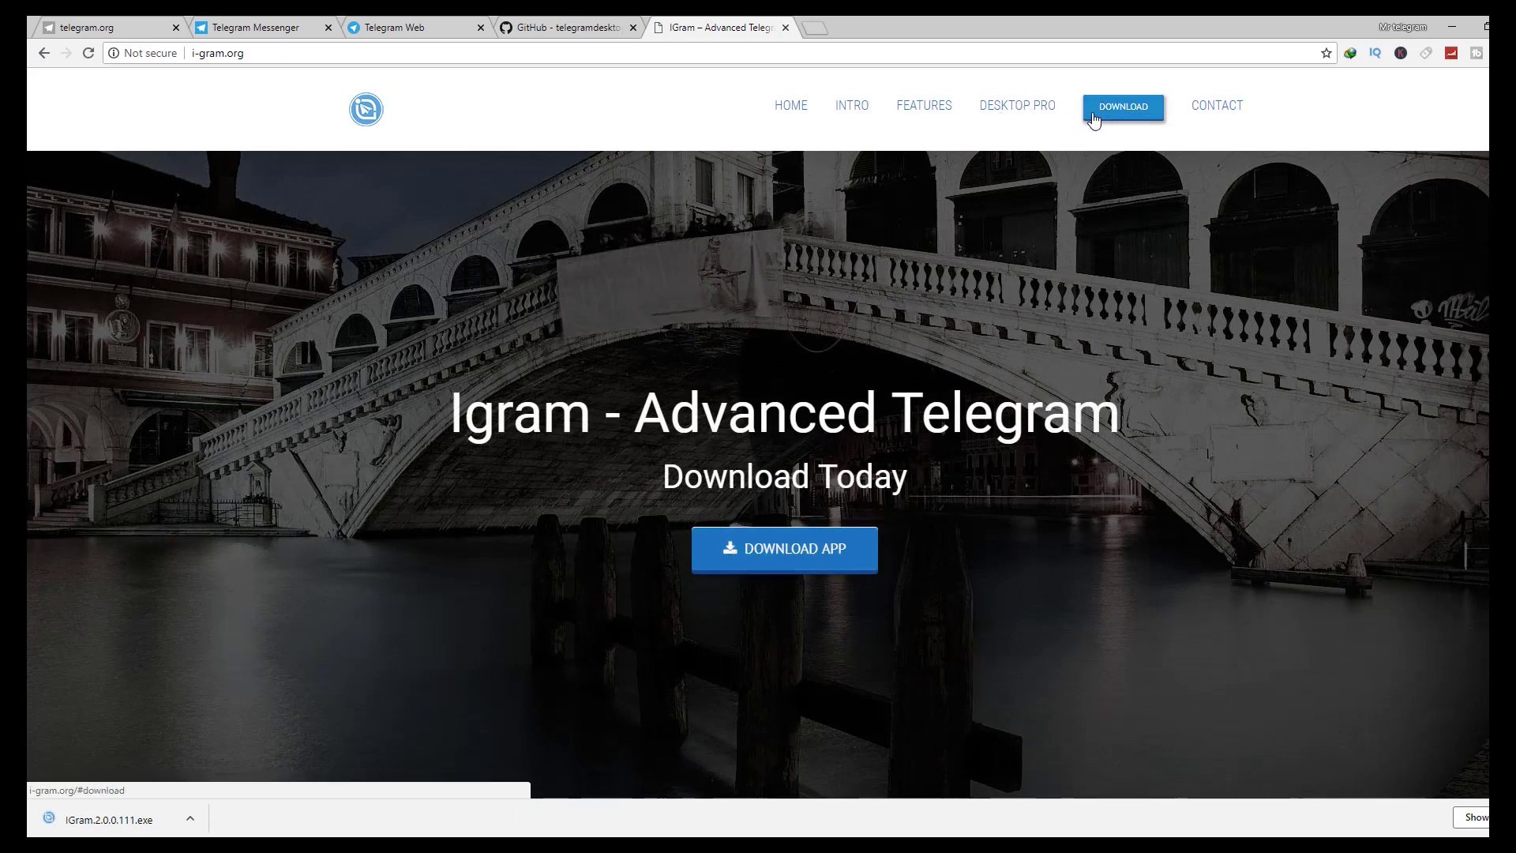
# Look through the Igram page's features down to its Android and desktop download options
pyautogui.scroll(-5, 897, 329)
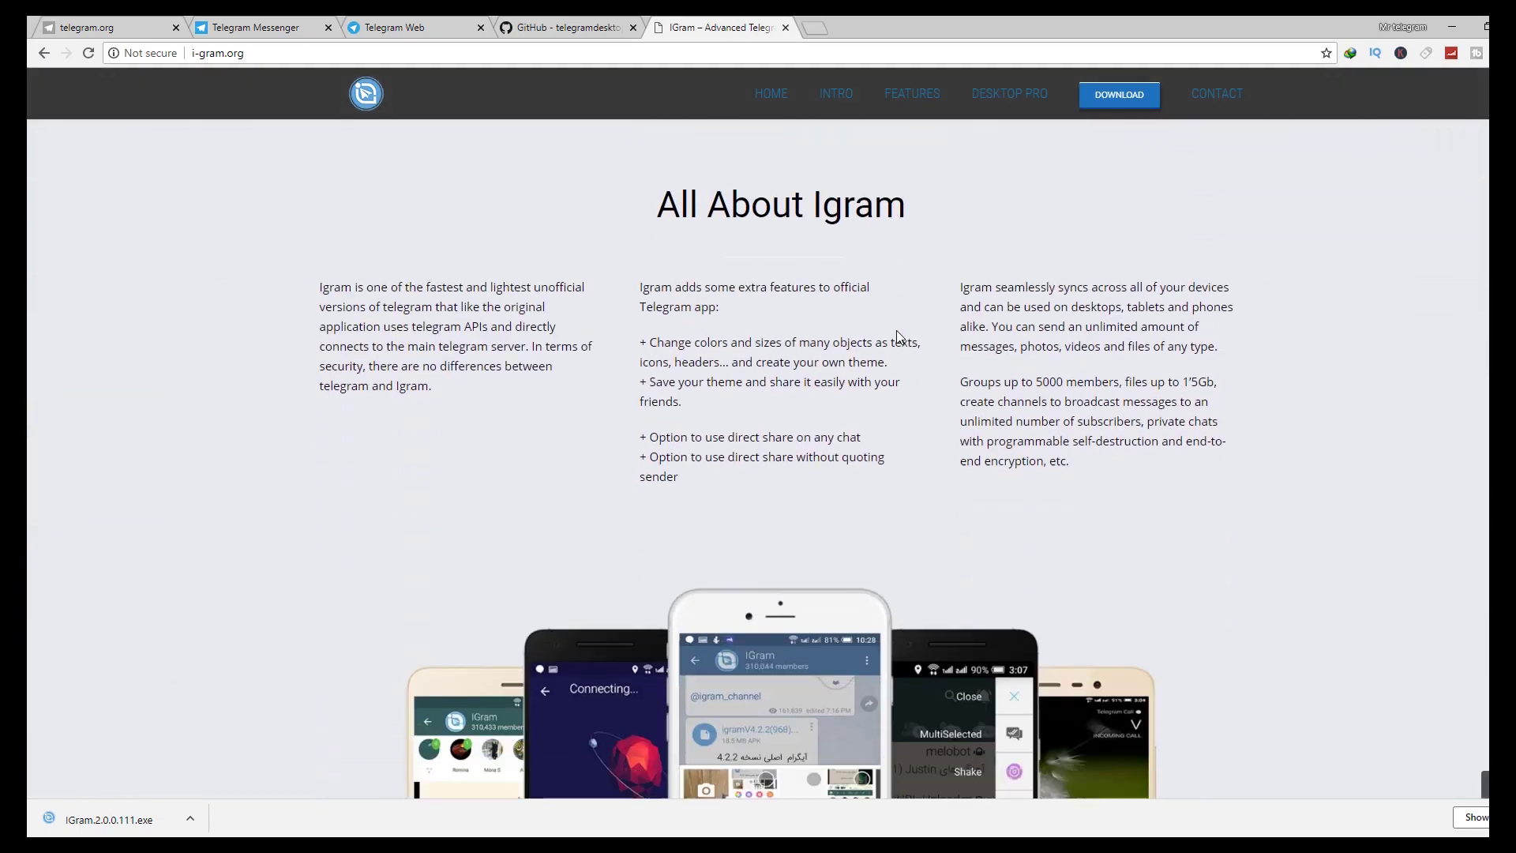
pyautogui.scroll(-20, 895, 332)
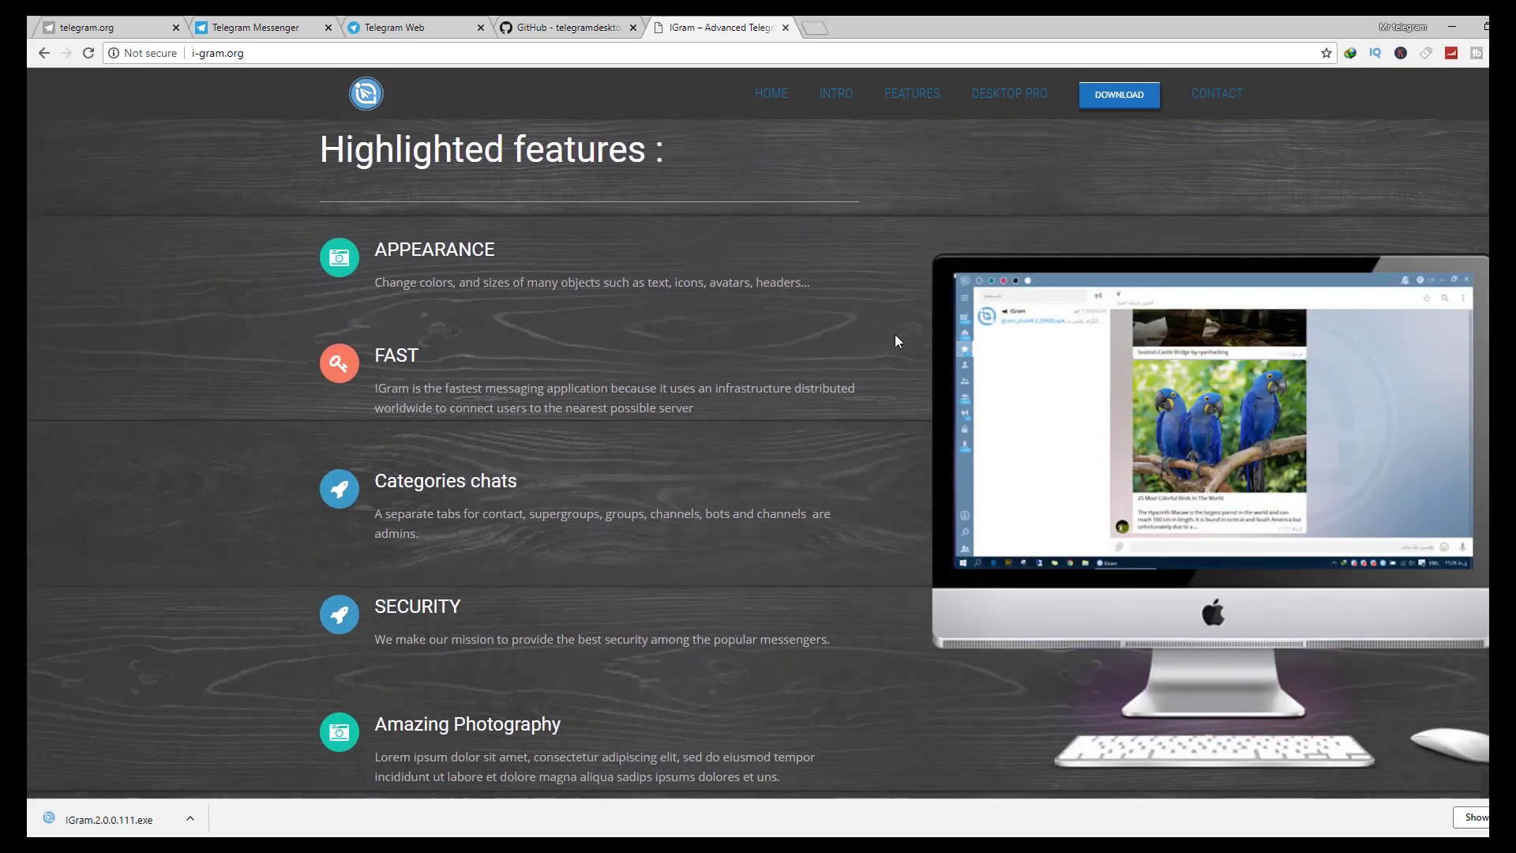
pyautogui.scroll(-12, 894, 333)
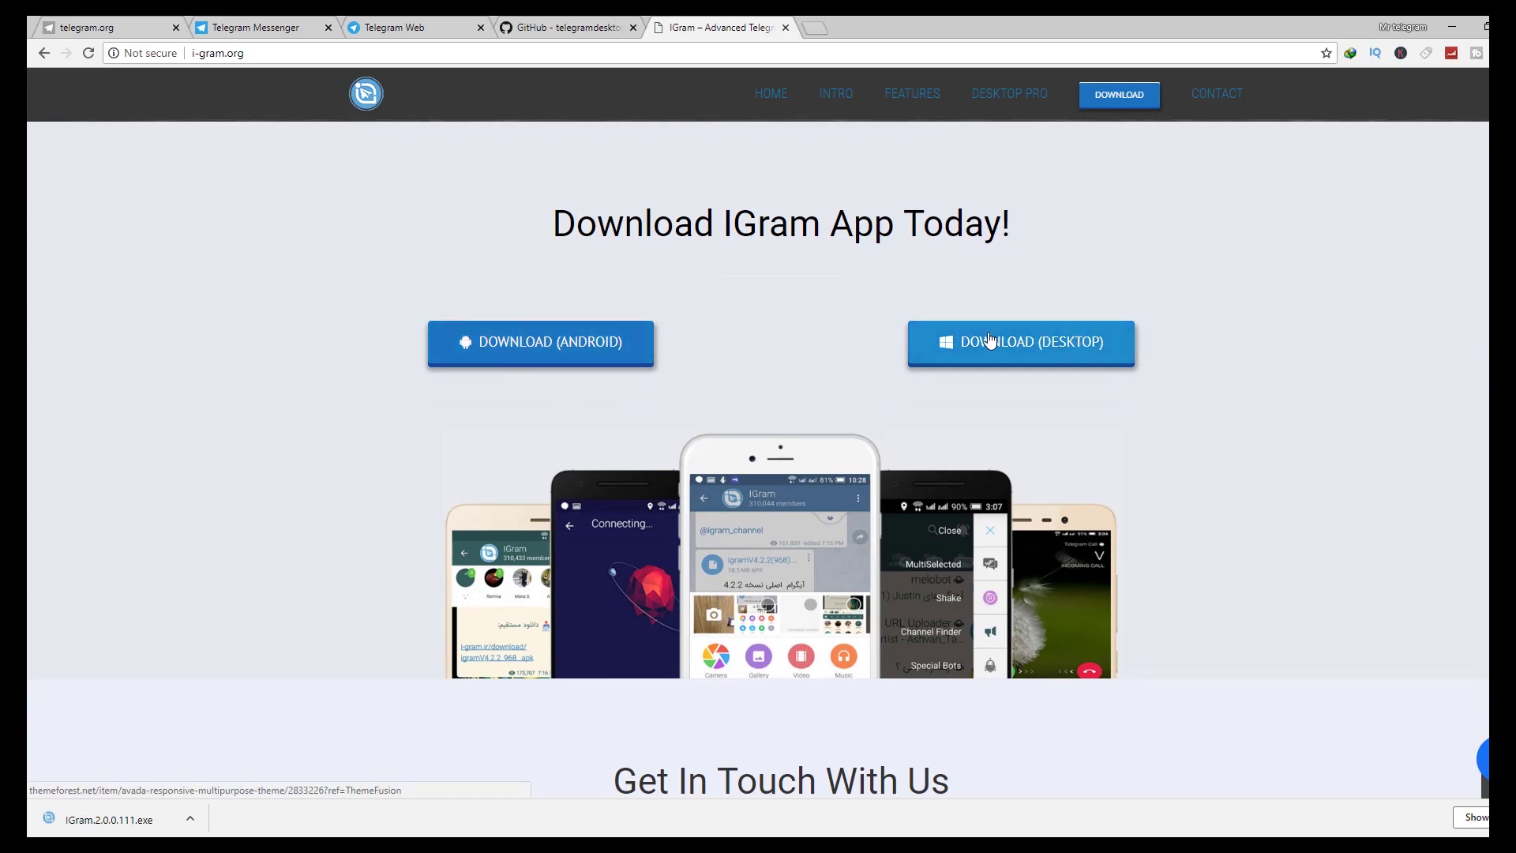
pyautogui.scroll(-3, 947, 237)
pyautogui.scroll(2, 1018, 245)
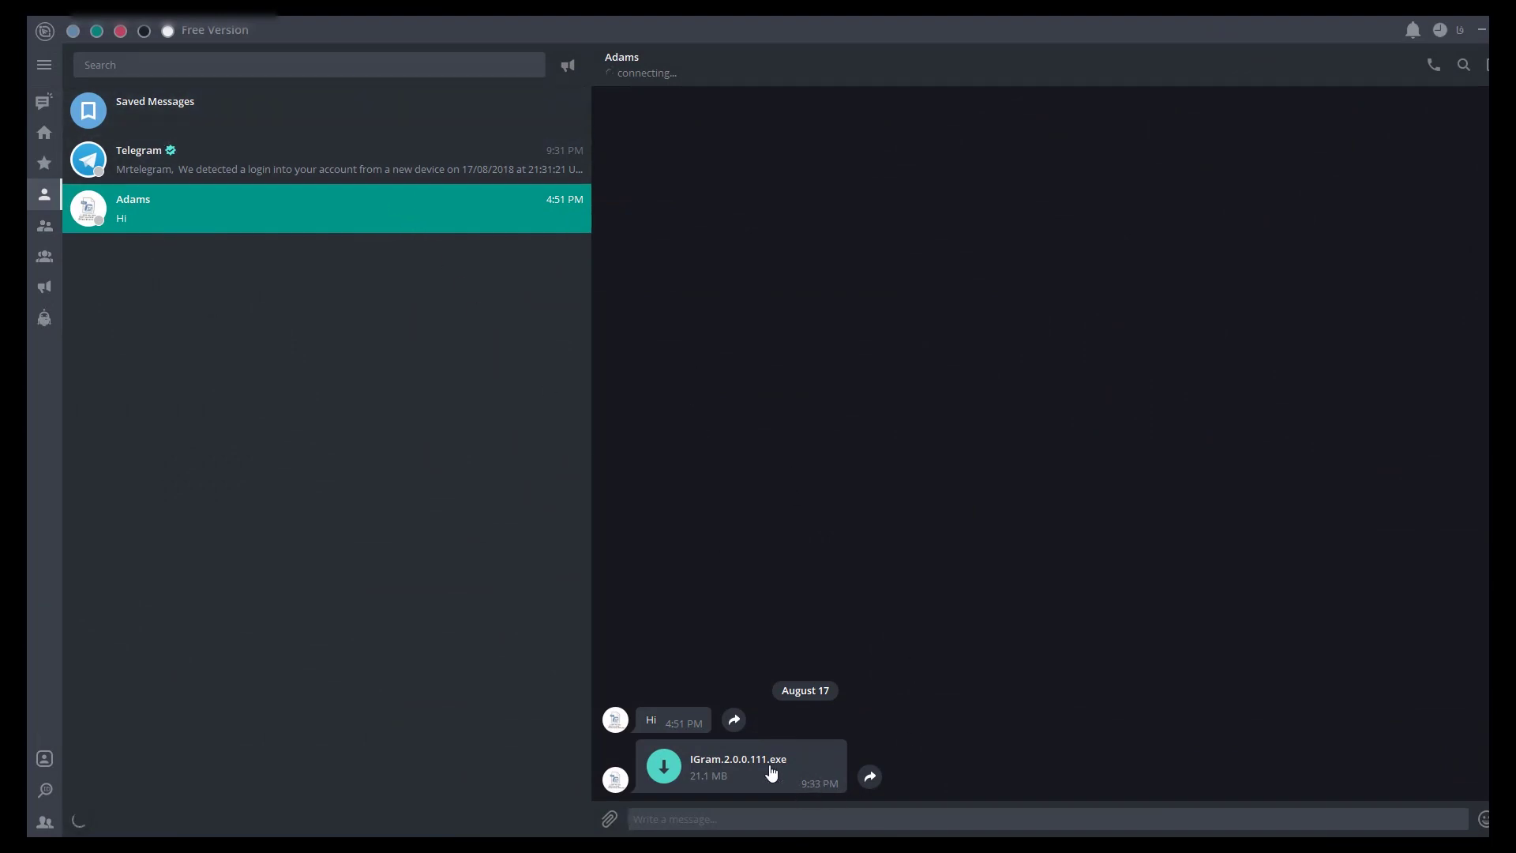
# In iGram Desktop, add the IGram.2.0.0.111.exe message to the download list and start the download service in the Download Manager
pyautogui.rightClick(829, 760)
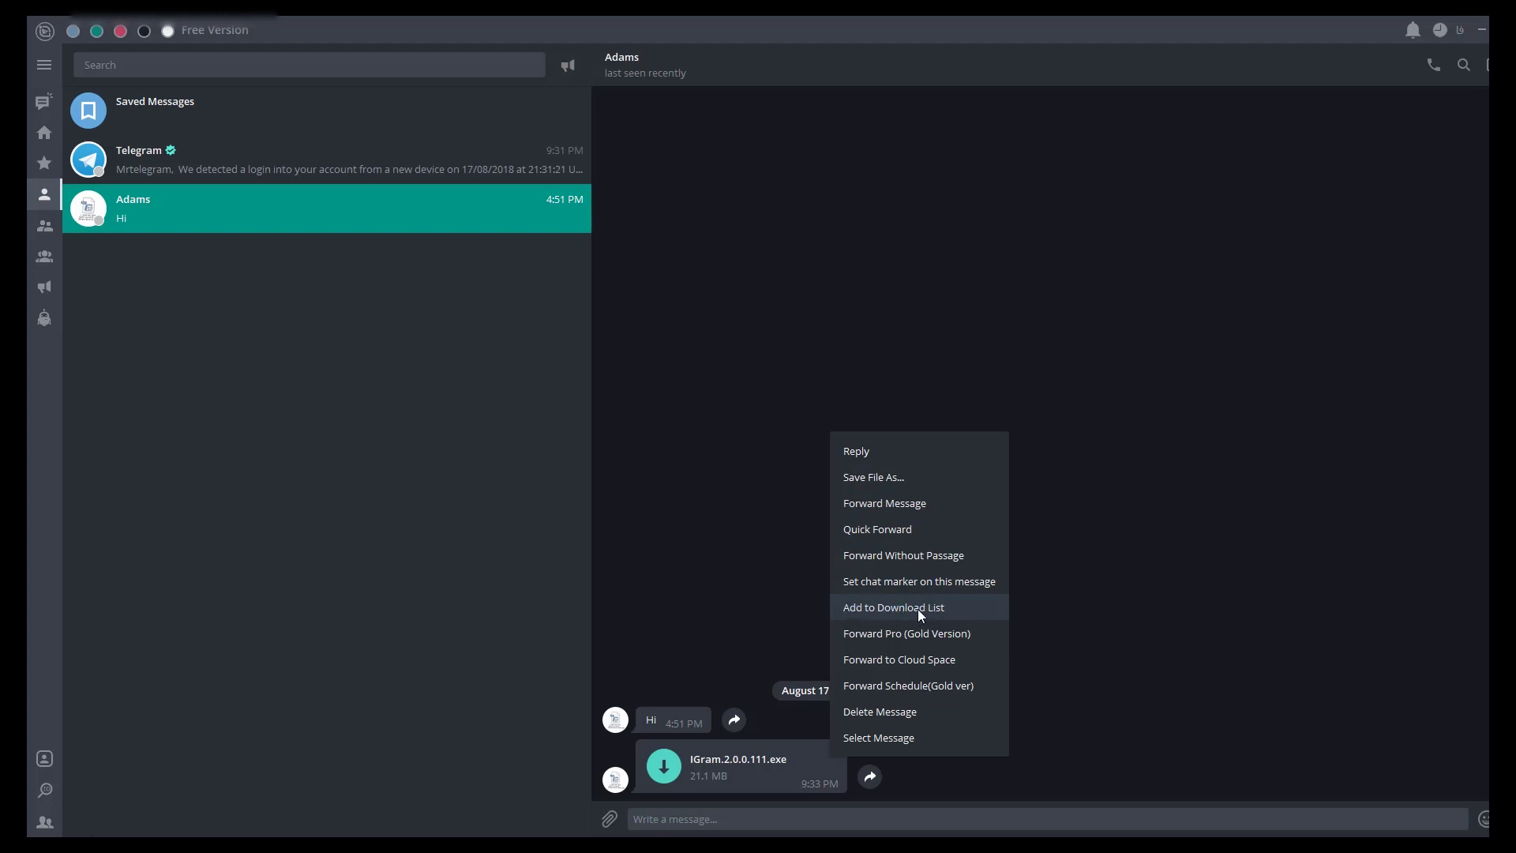
pyautogui.click(876, 609)
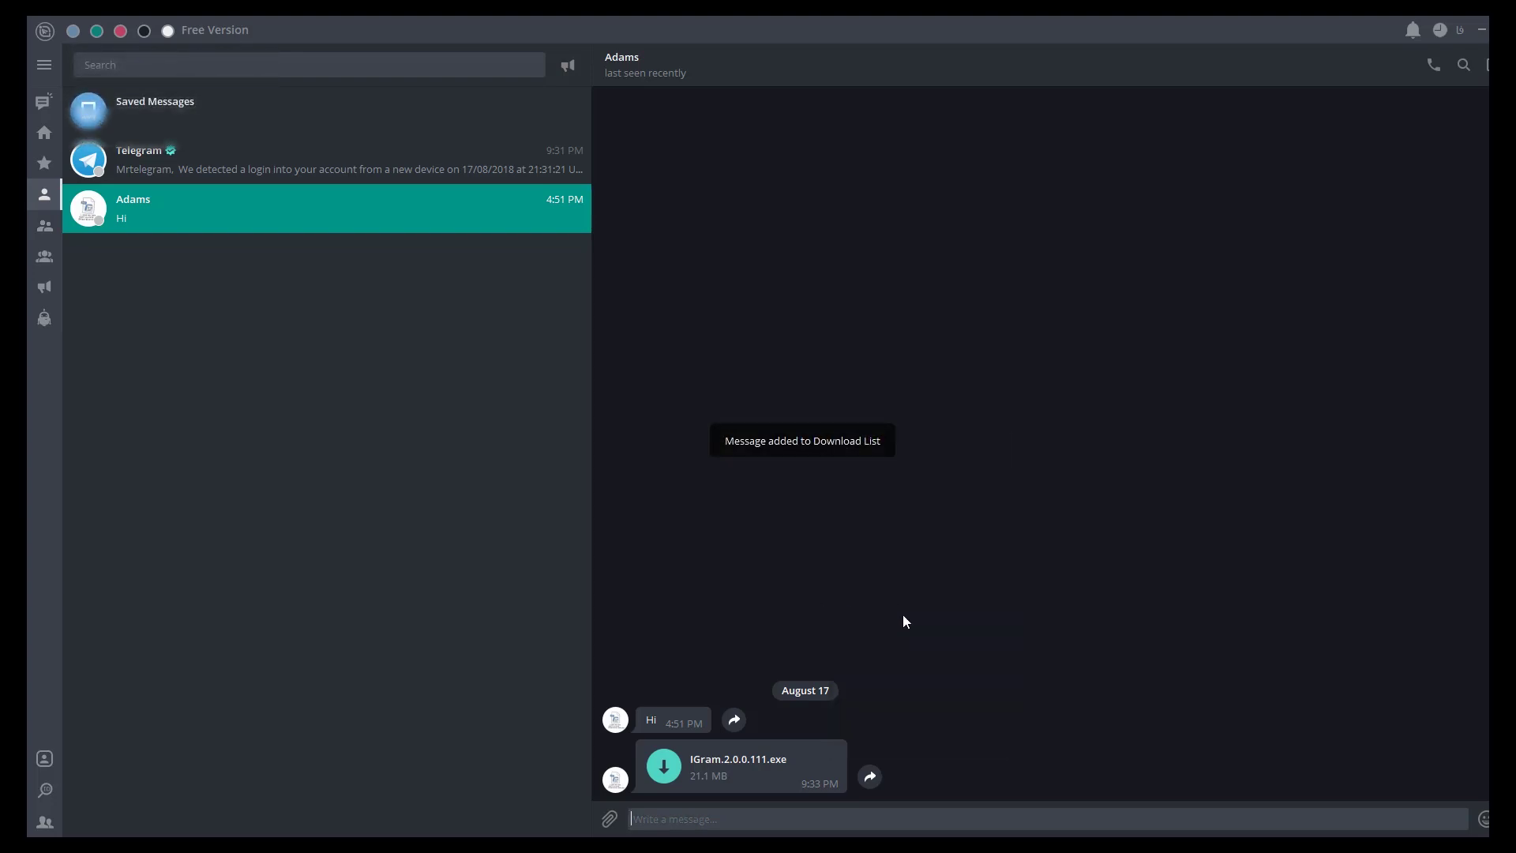
pyautogui.click(45, 69)
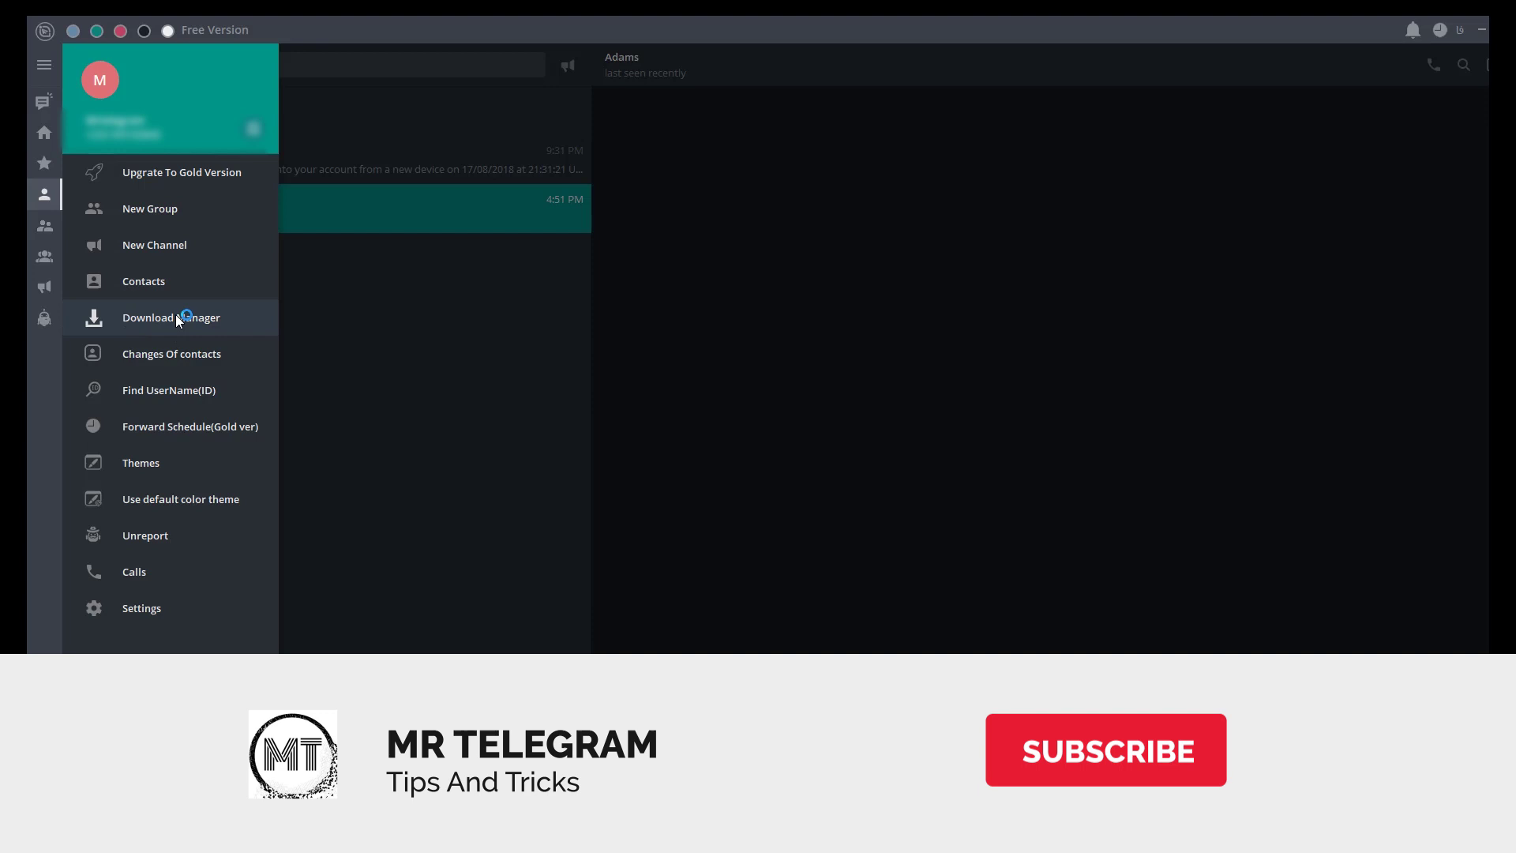
pyautogui.click(175, 317)
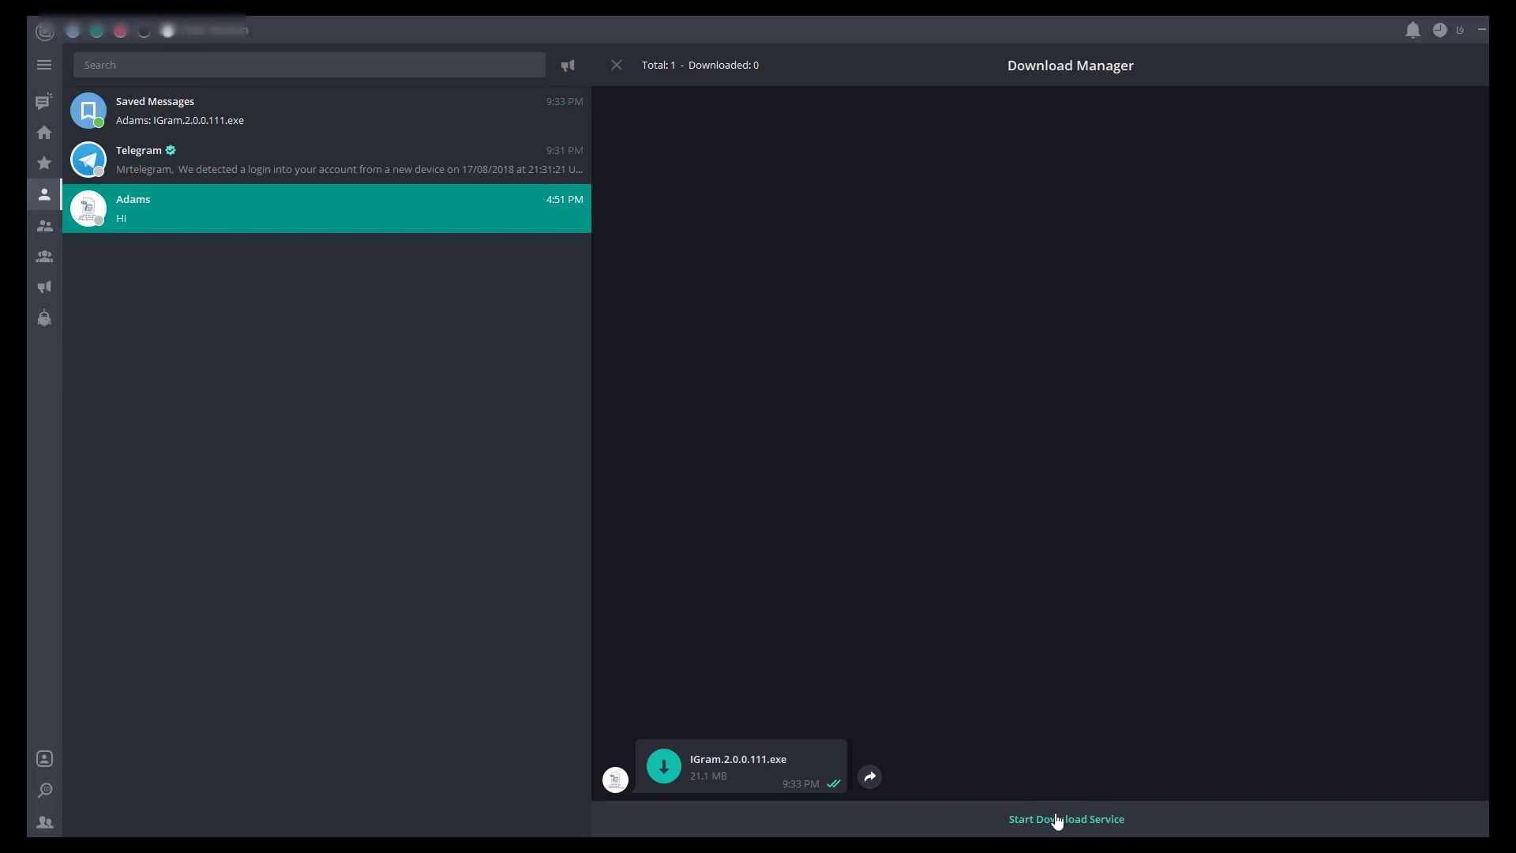
pyautogui.click(1056, 821)
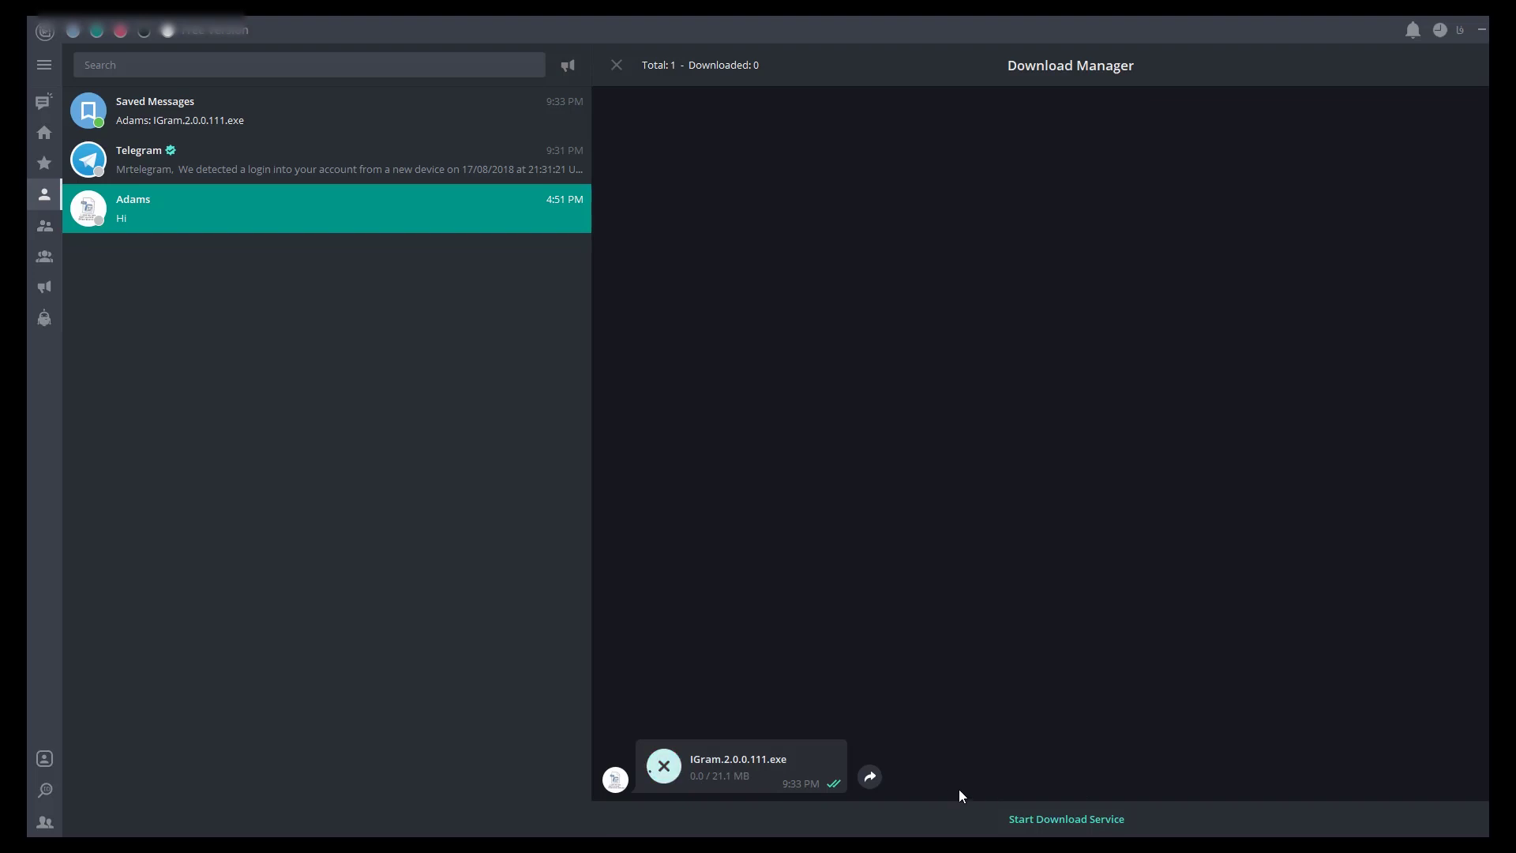
pyautogui.click(1057, 825)
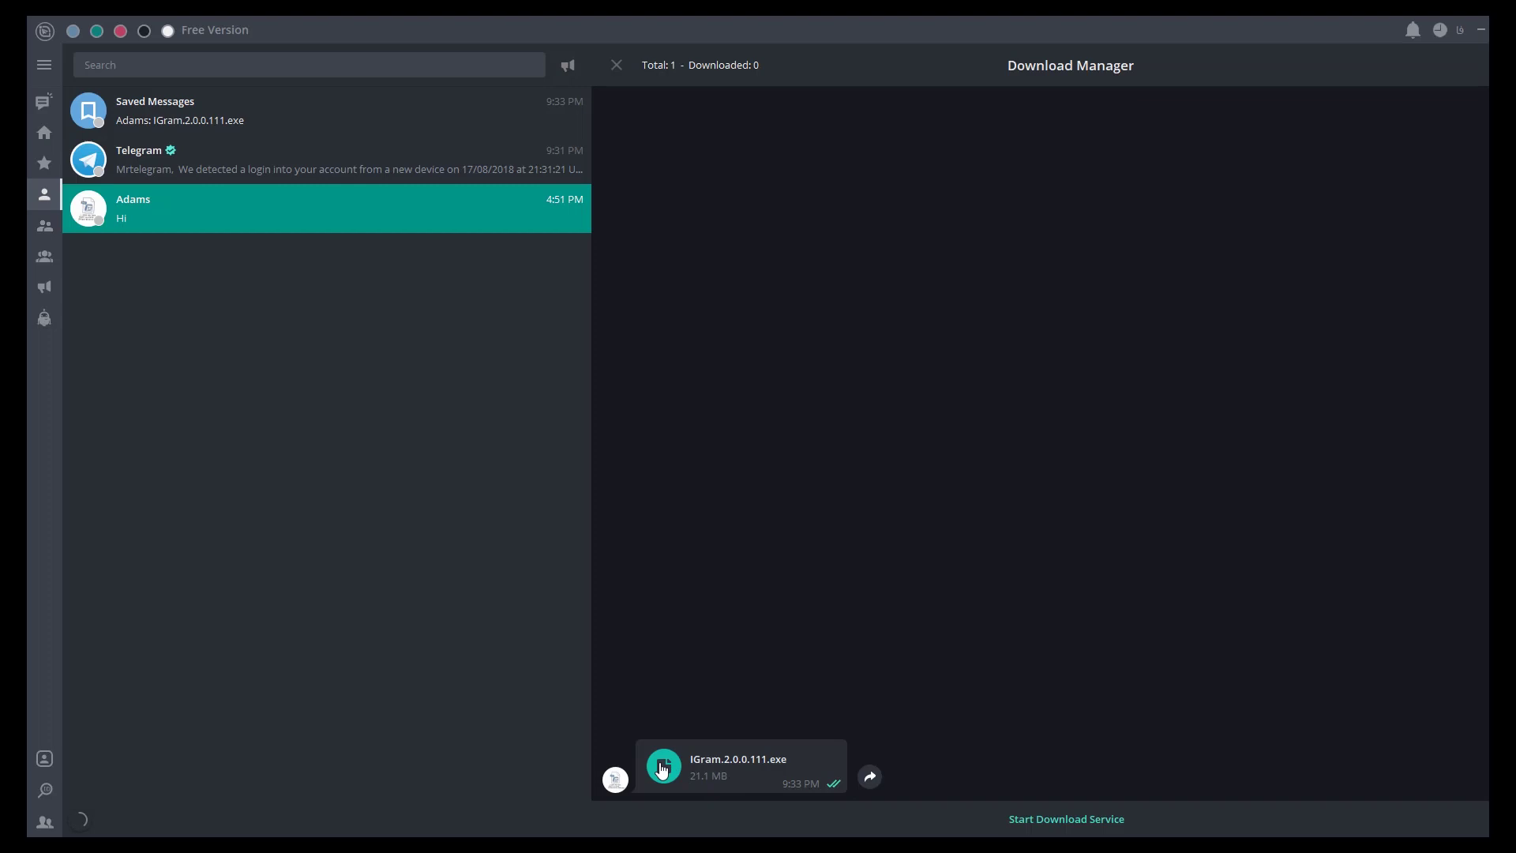
# Show the downloaded IGram.2.0.0.111.exe in its iGram Desktop folder and check the file there
pyautogui.rightClick(683, 782)
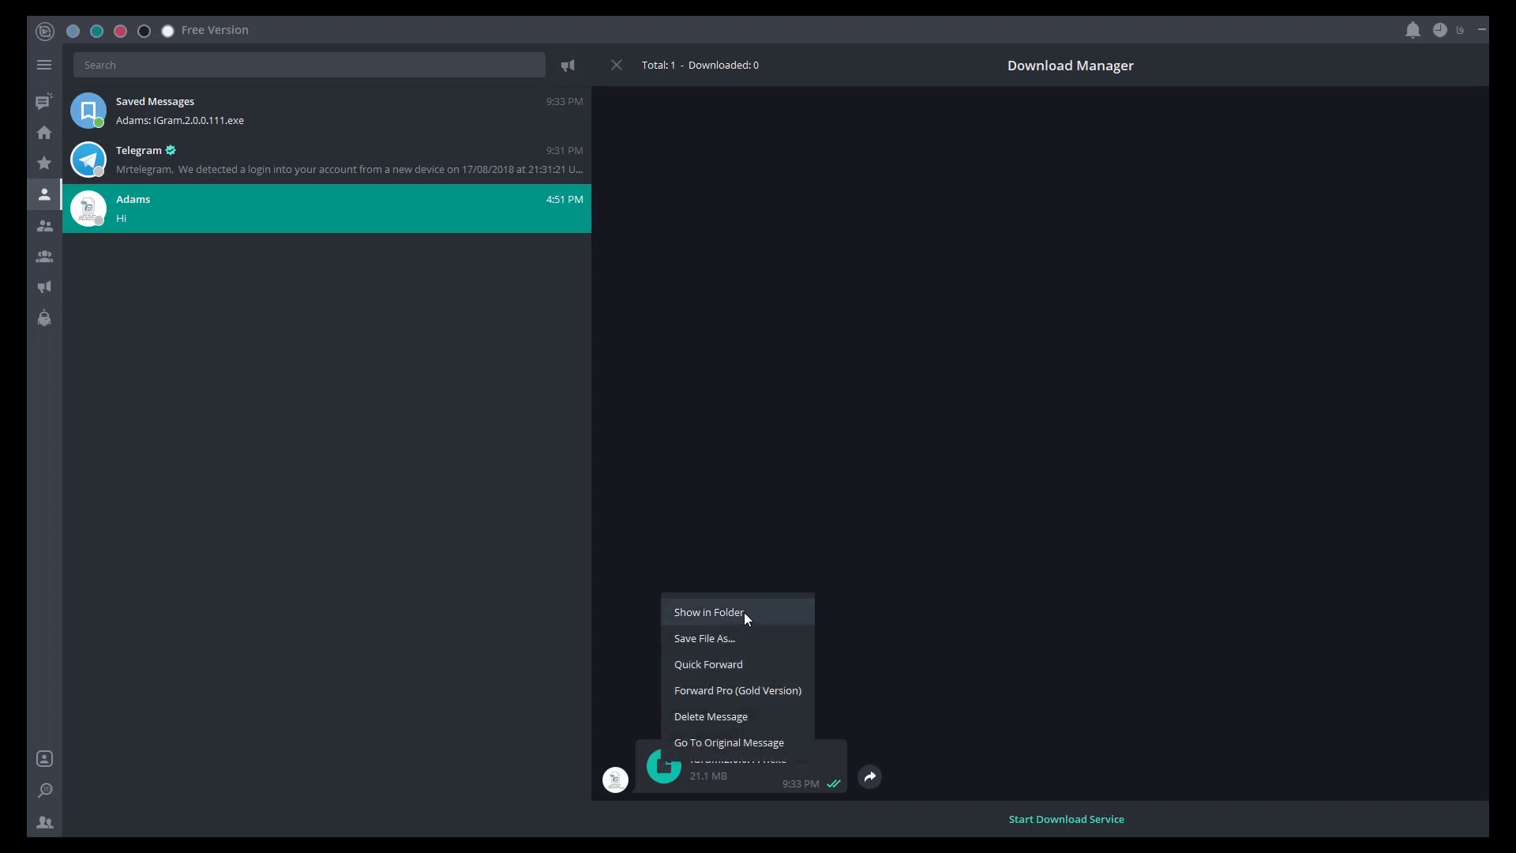
pyautogui.click(731, 614)
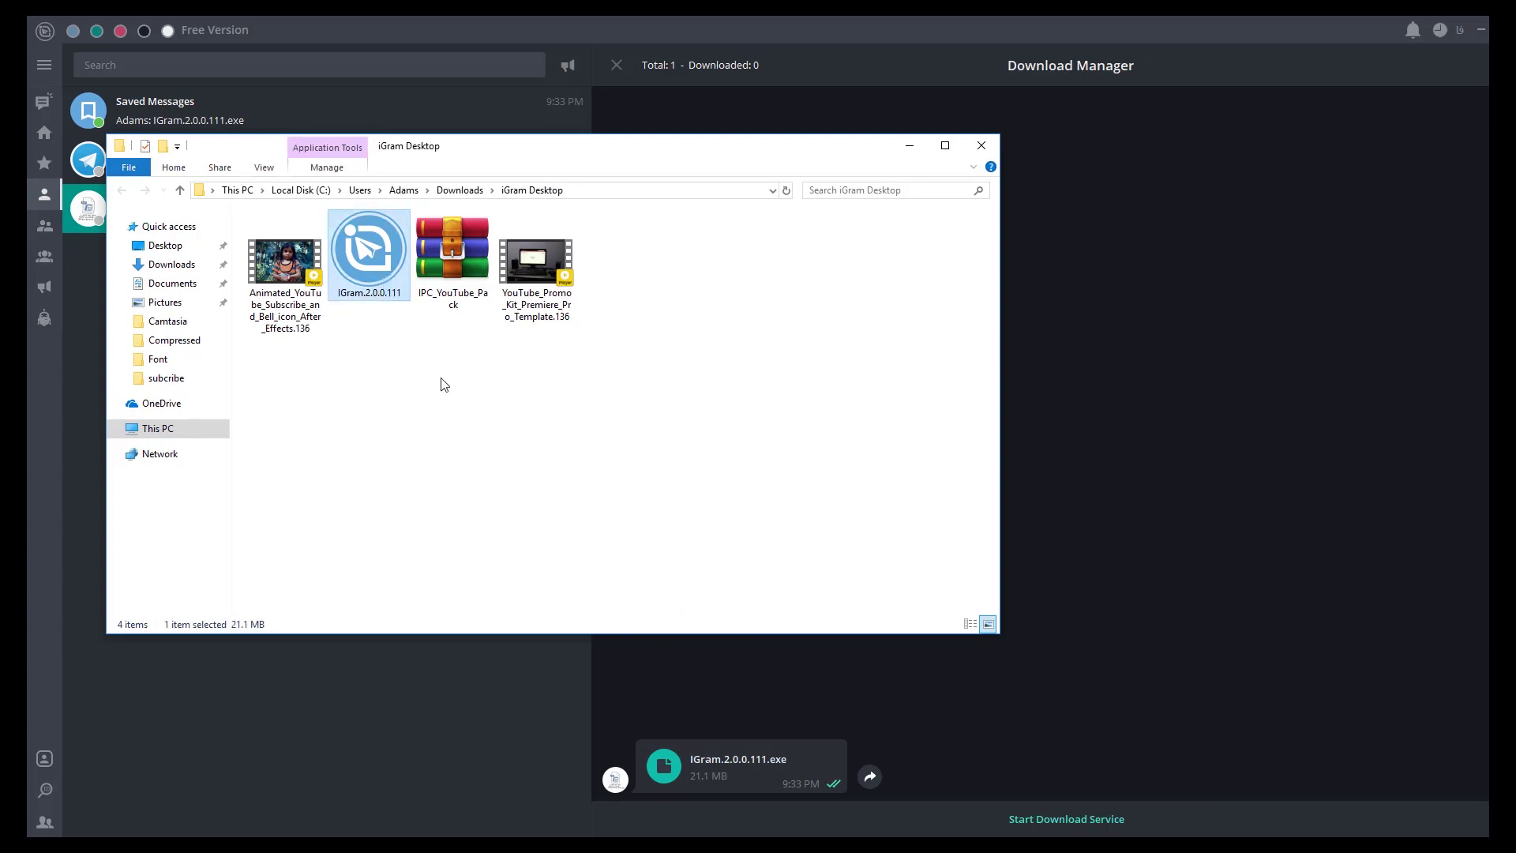
pyautogui.doubleClick(385, 277)
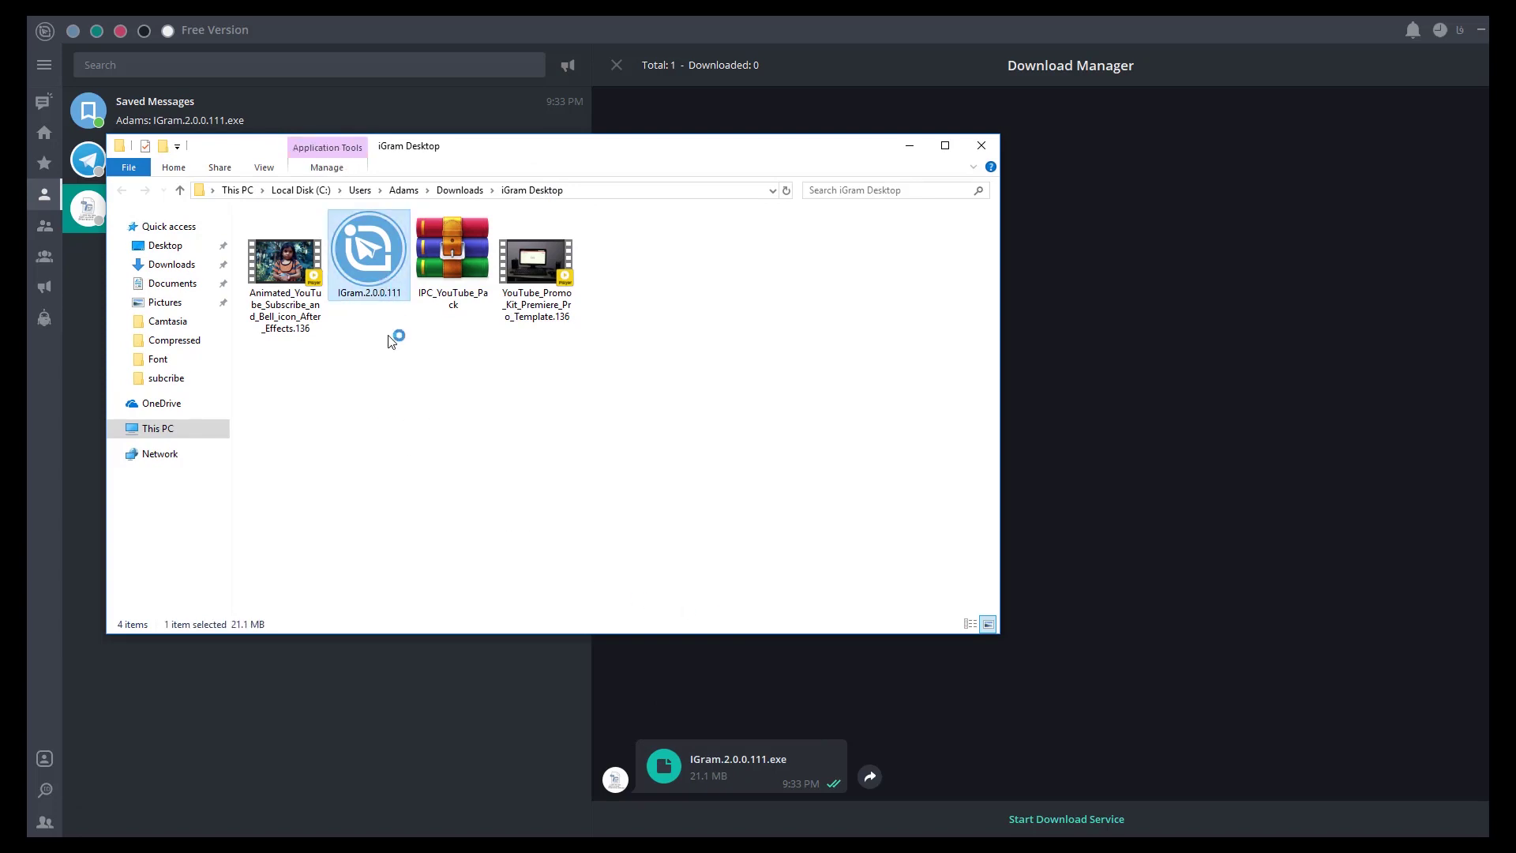
pyautogui.click(390, 384)
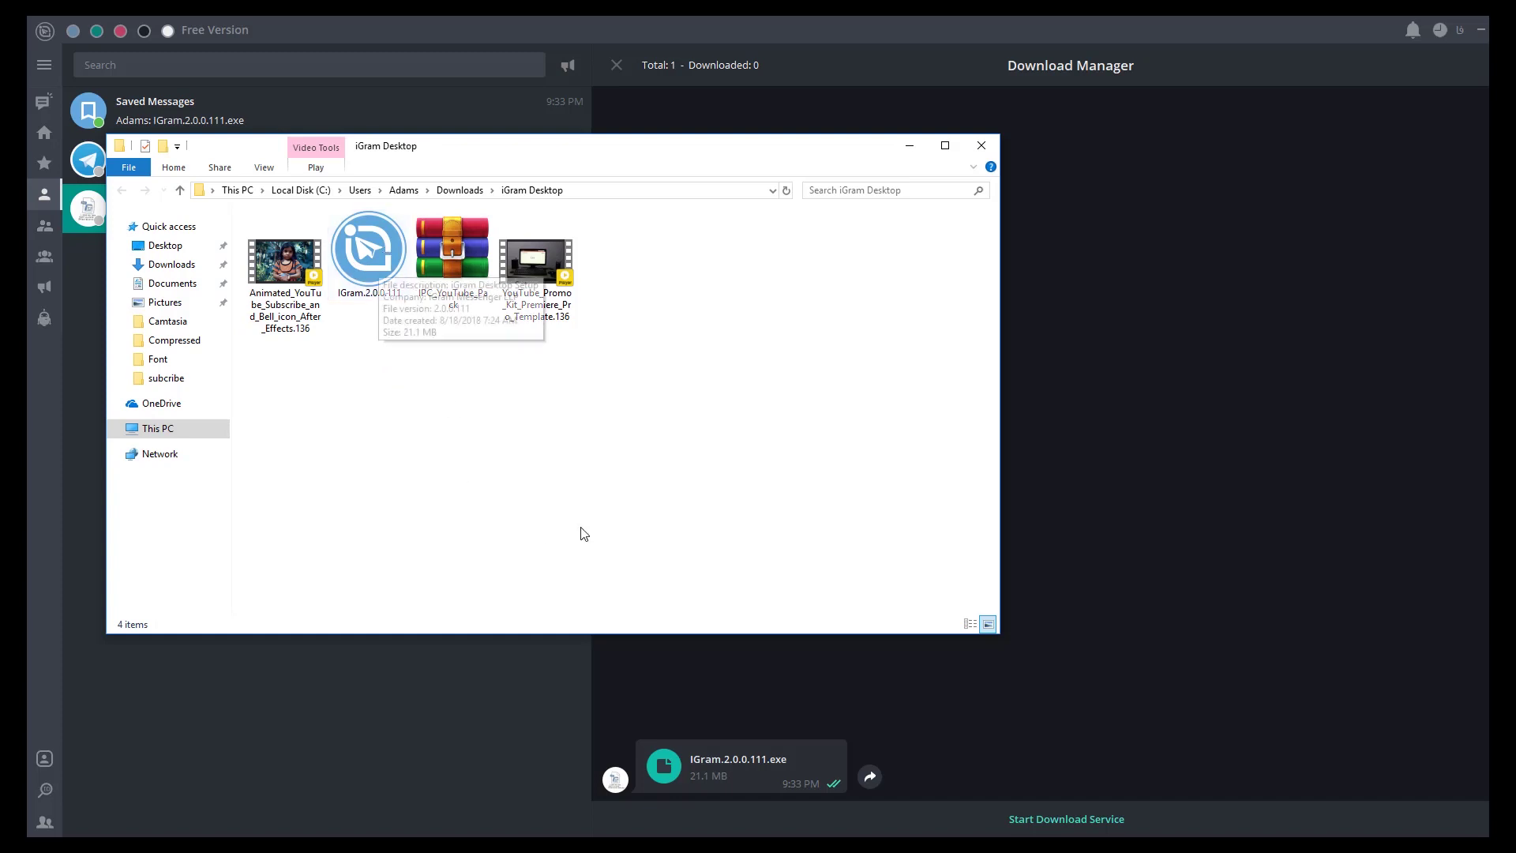